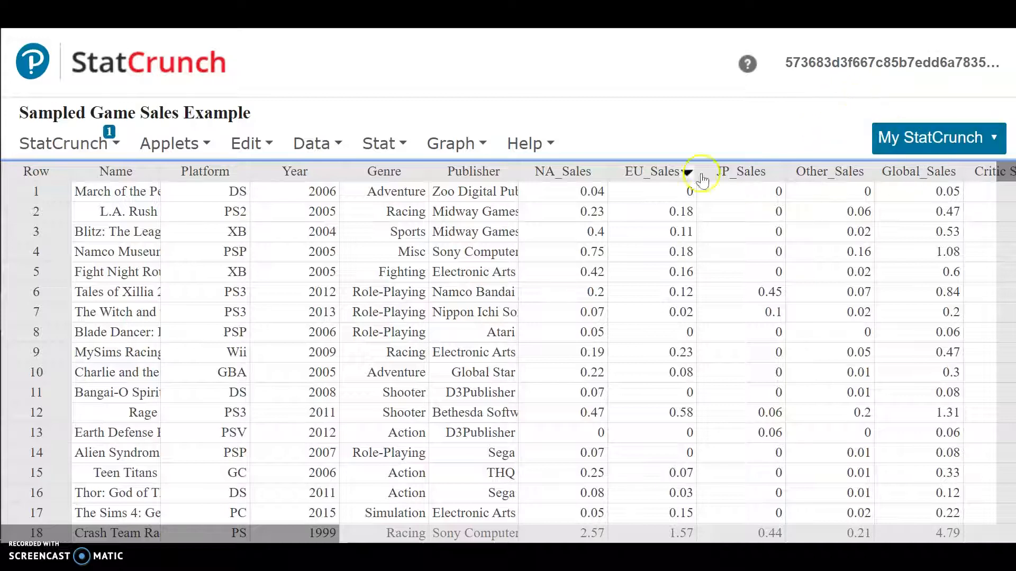
- Open the Select Where row selection dialog for the game sales data
mouse_move(1010, 191)
mouse_down()
mouse_move(1011, 529)
mouse_move(1010, 172)
mouse_up()
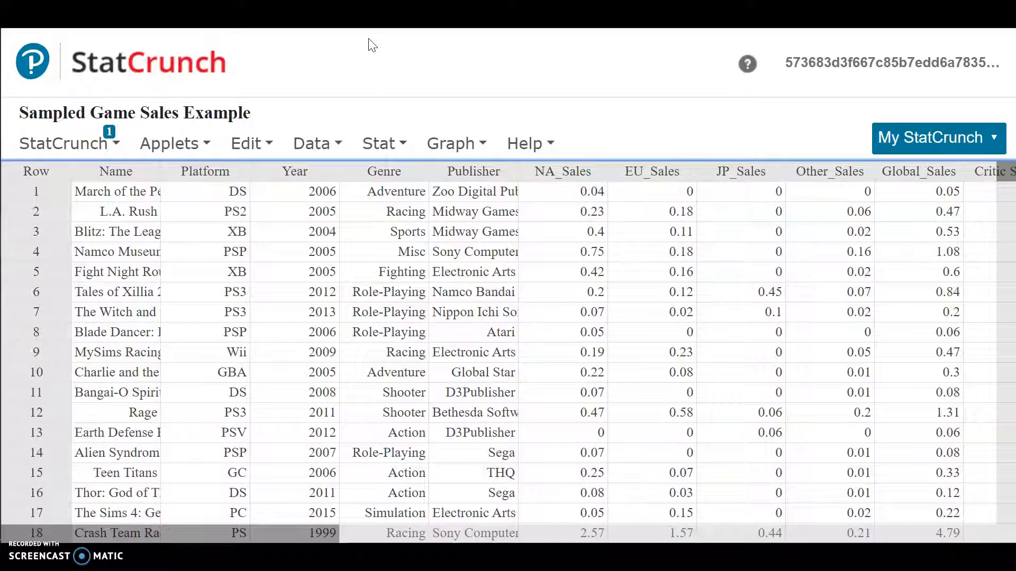
click(318, 144)
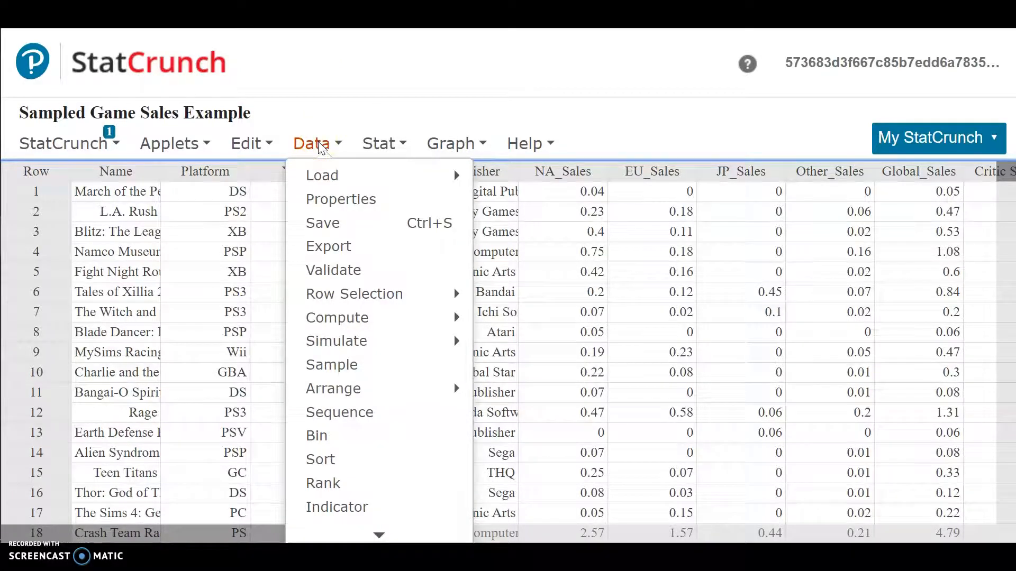
click(370, 296)
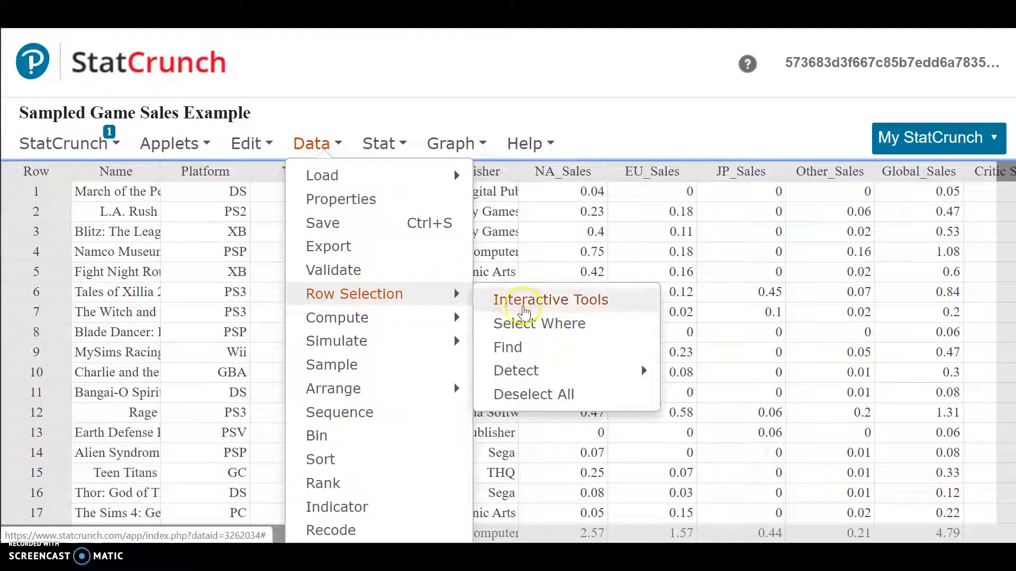
click(541, 325)
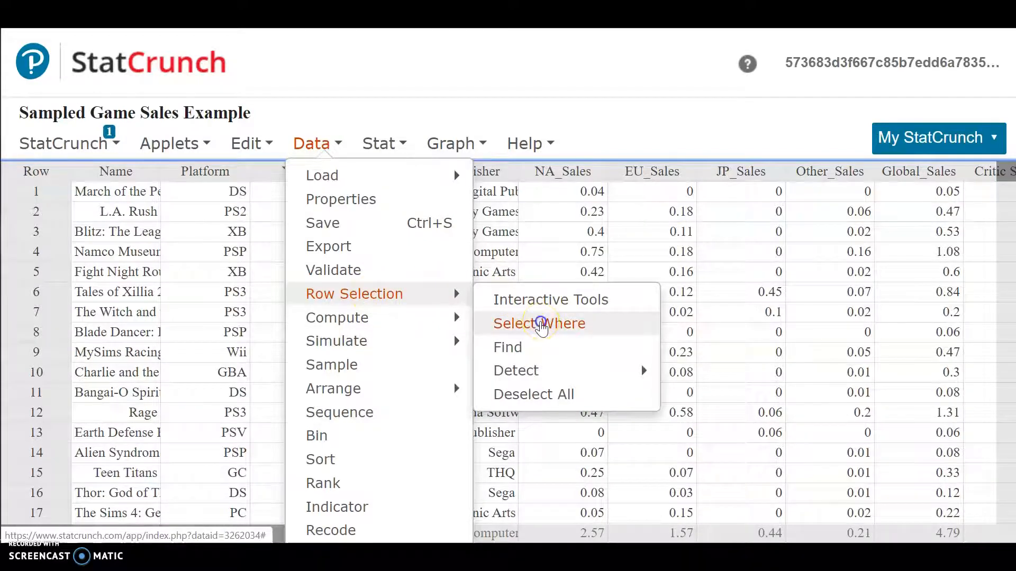
click(540, 321)
click(363, 242)
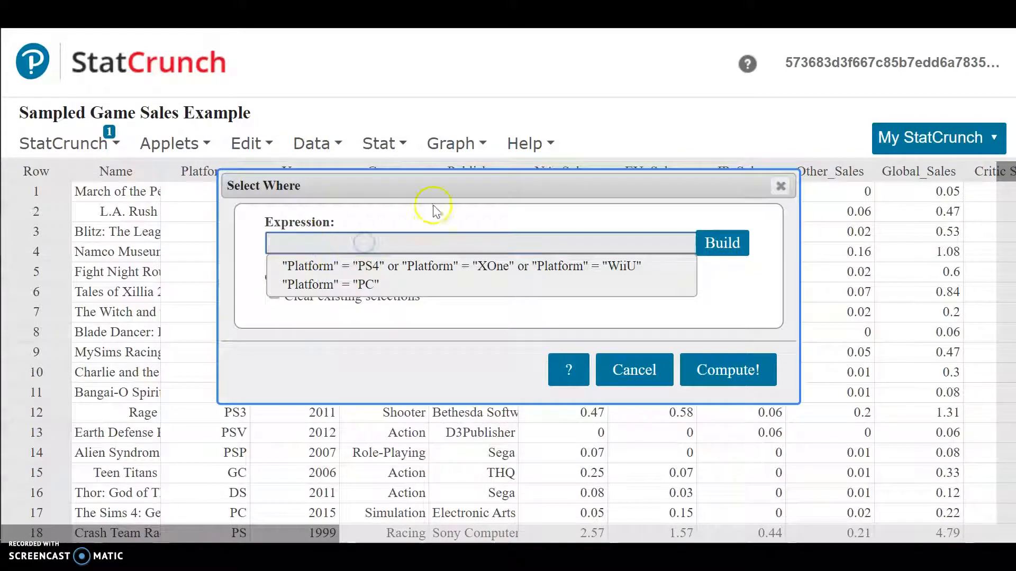
click(263, 245)
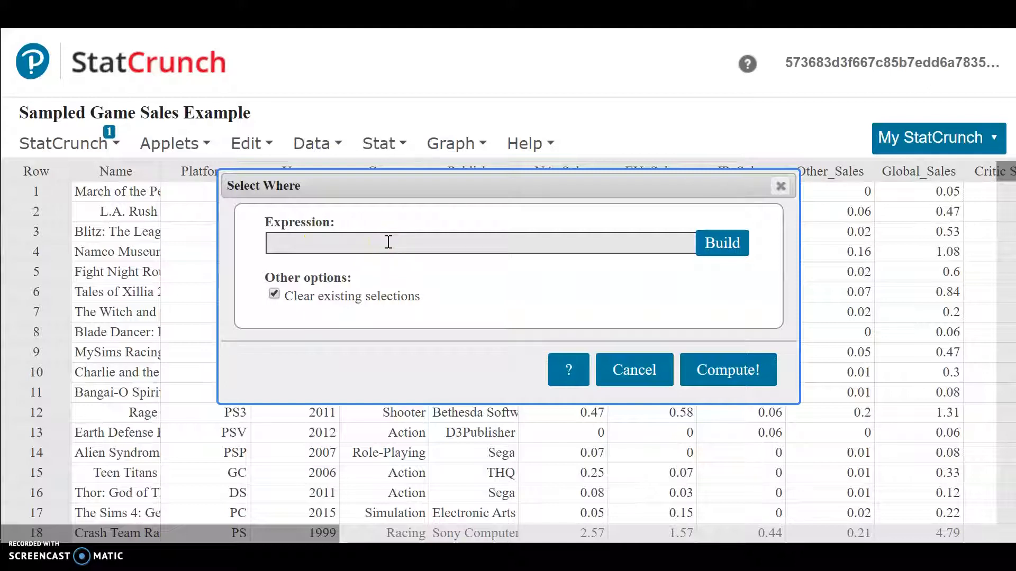
- Open the expression builder and browse its lists of columns and functions
click(723, 244)
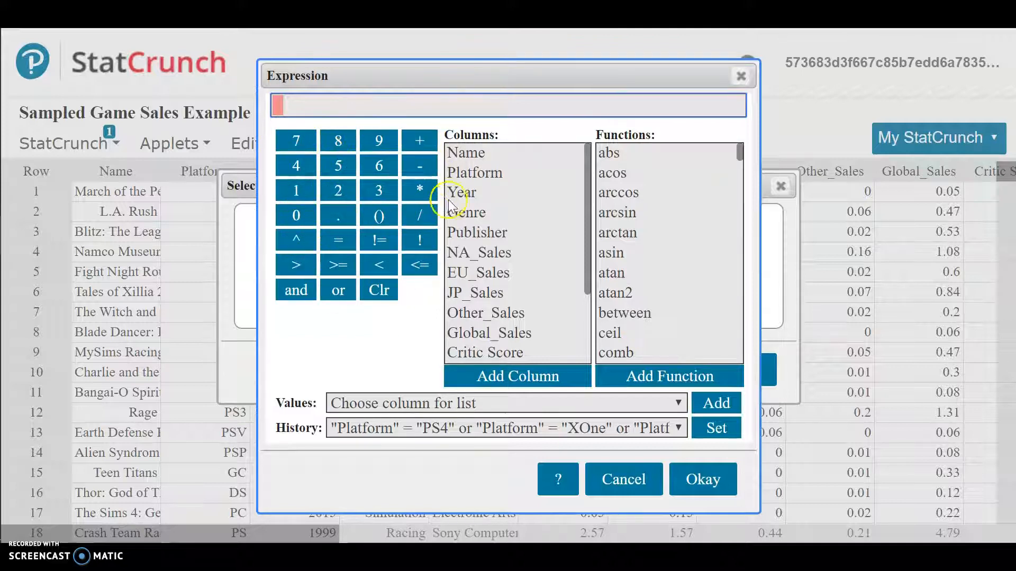
scroll(507, 198, down, 3)
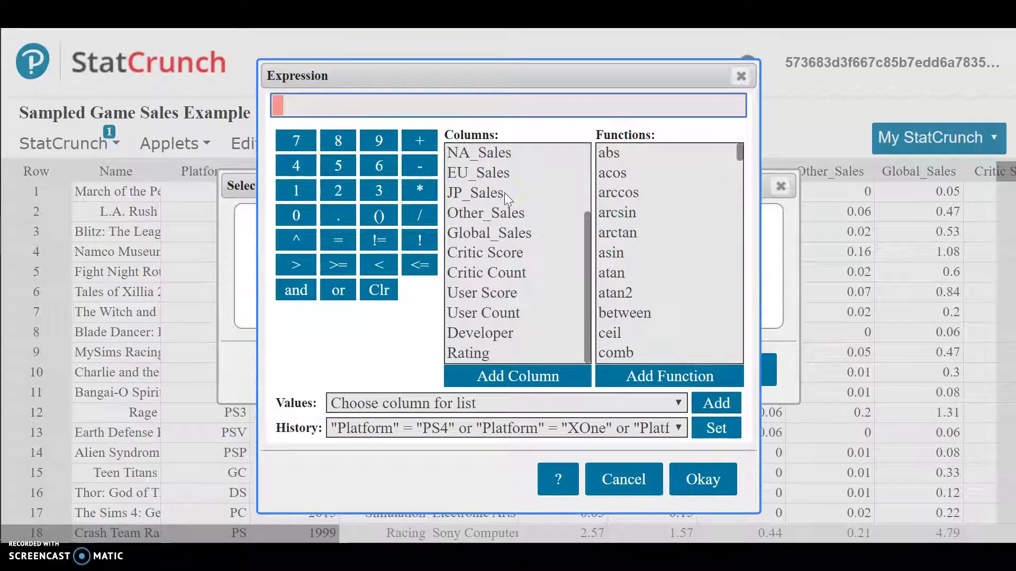
scroll(491, 257, up, 1)
scroll(489, 258, up, 3)
scroll(645, 215, down, 10)
scroll(645, 210, down, 9)
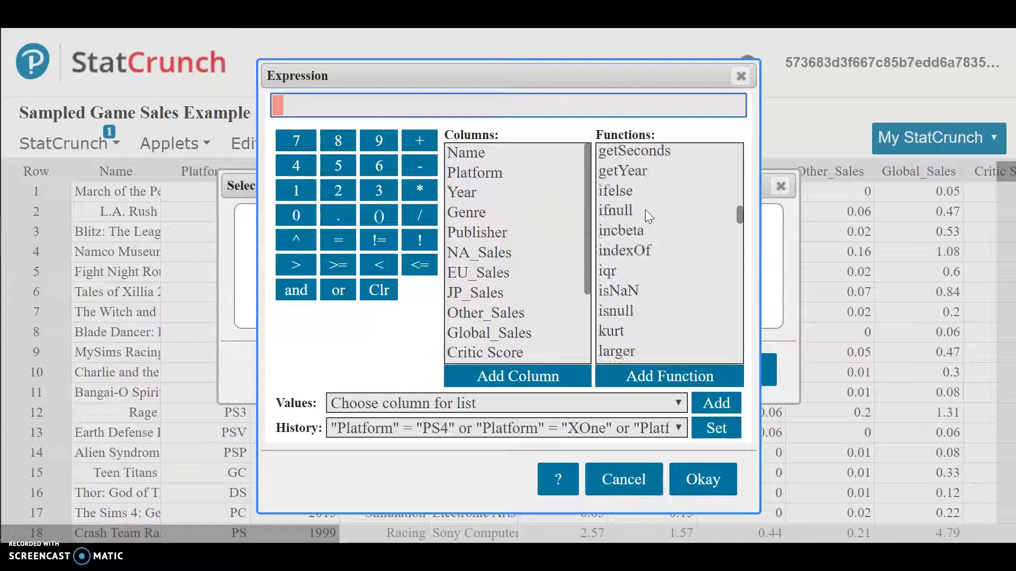
scroll(645, 210, up, 5)
scroll(645, 210, up, 10)
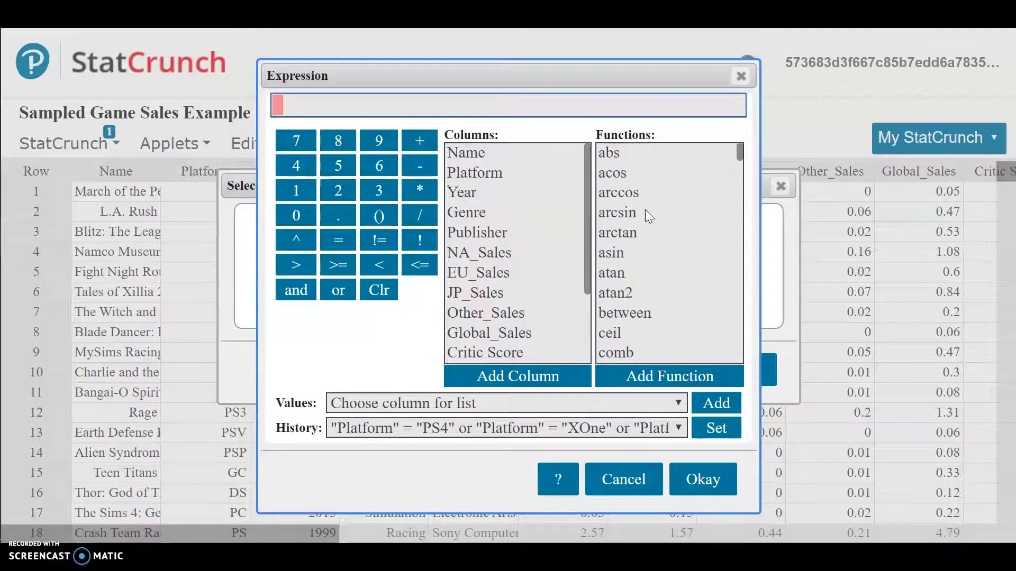
- Enter the Platform column followed by an equals sign in the expression
click(473, 233)
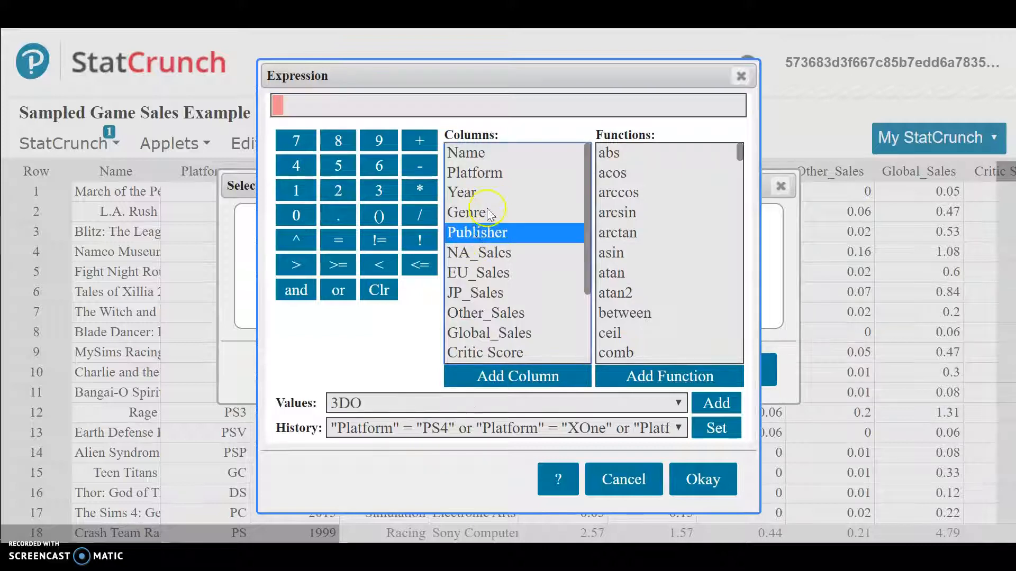
click(498, 154)
click(491, 173)
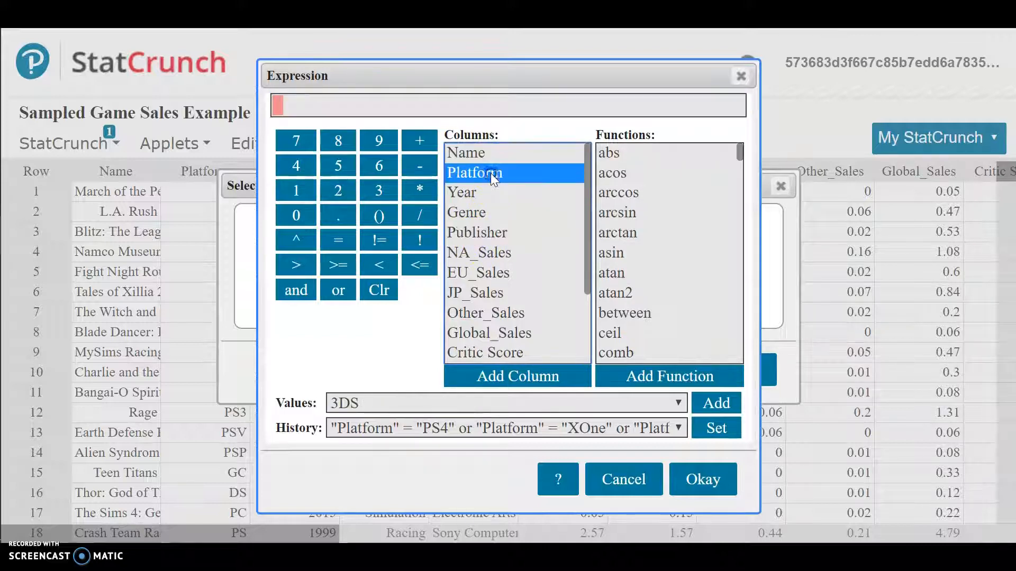
double_click(491, 173)
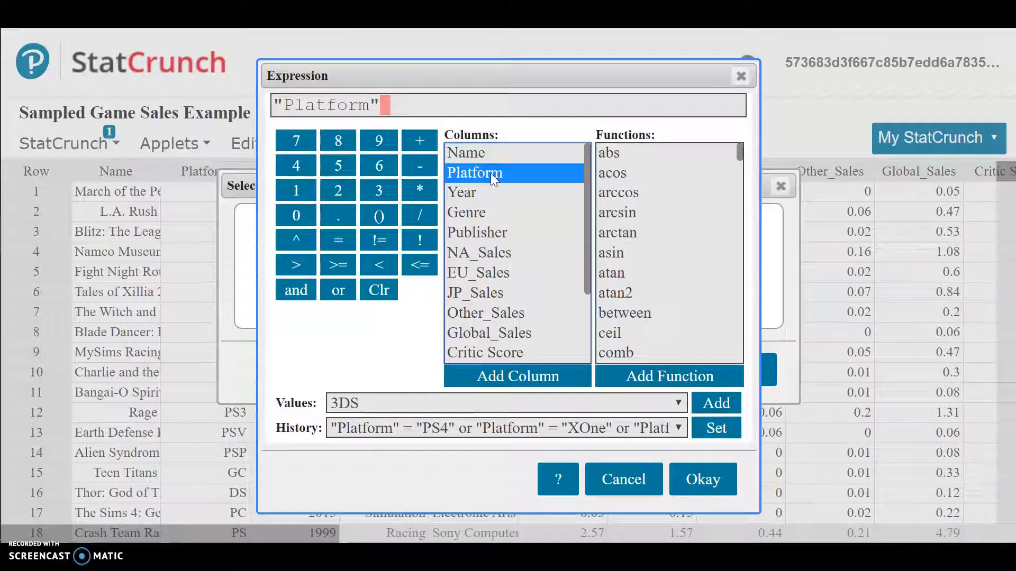
click(401, 402)
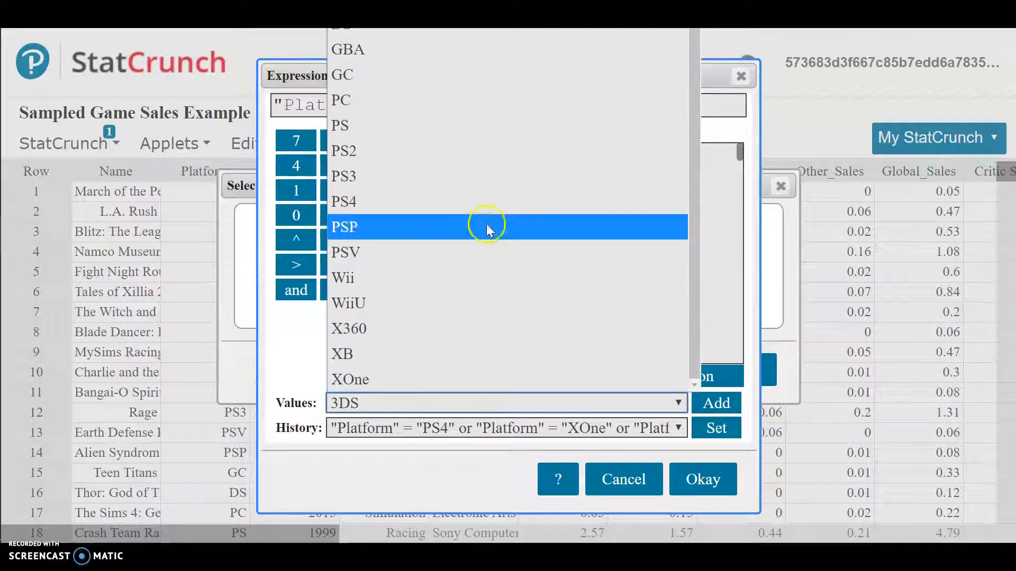
click(351, 400)
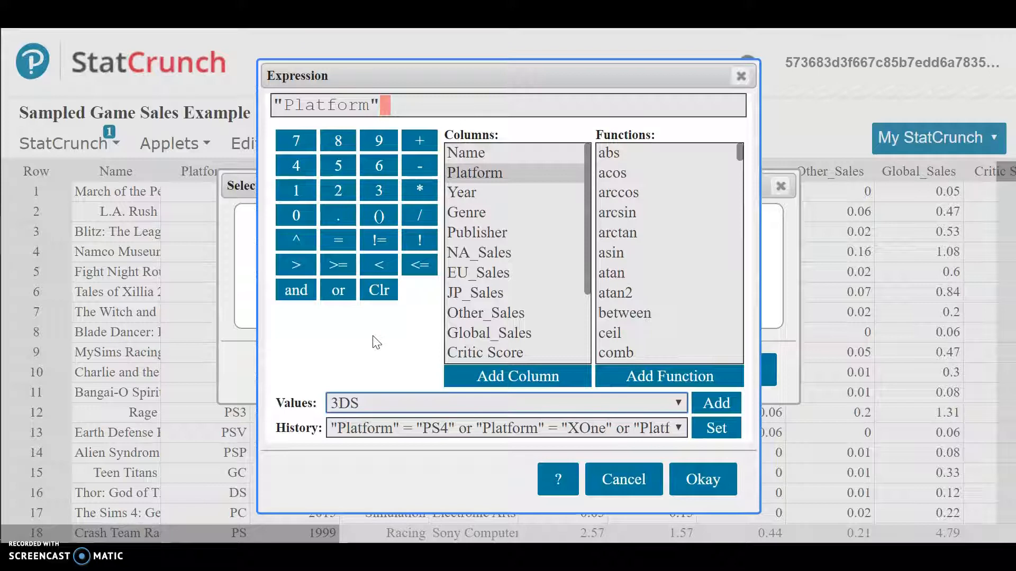
click(482, 183)
click(333, 251)
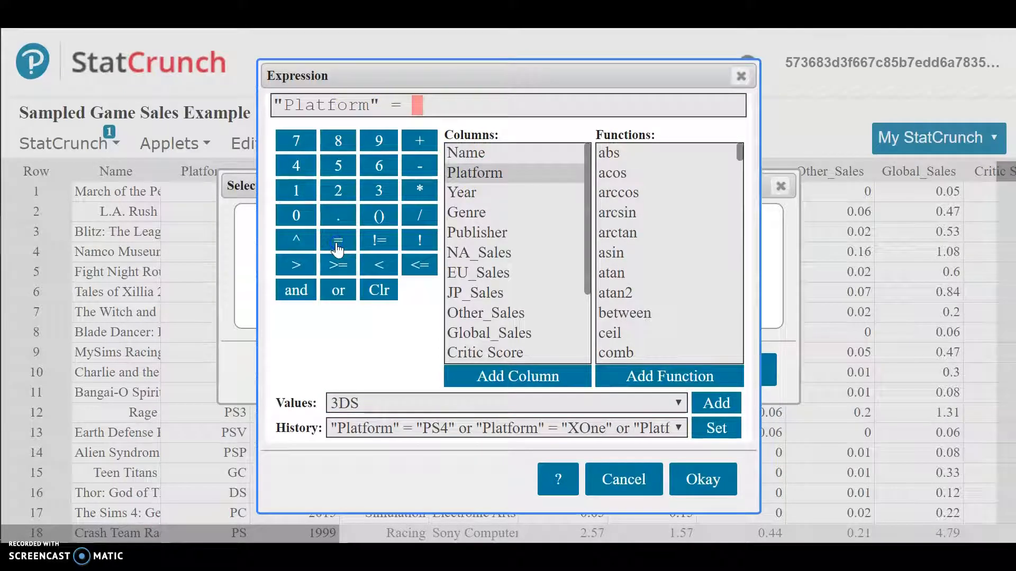
- Complete the expression with the value "PC" and compute the selection of matching rows
click(408, 407)
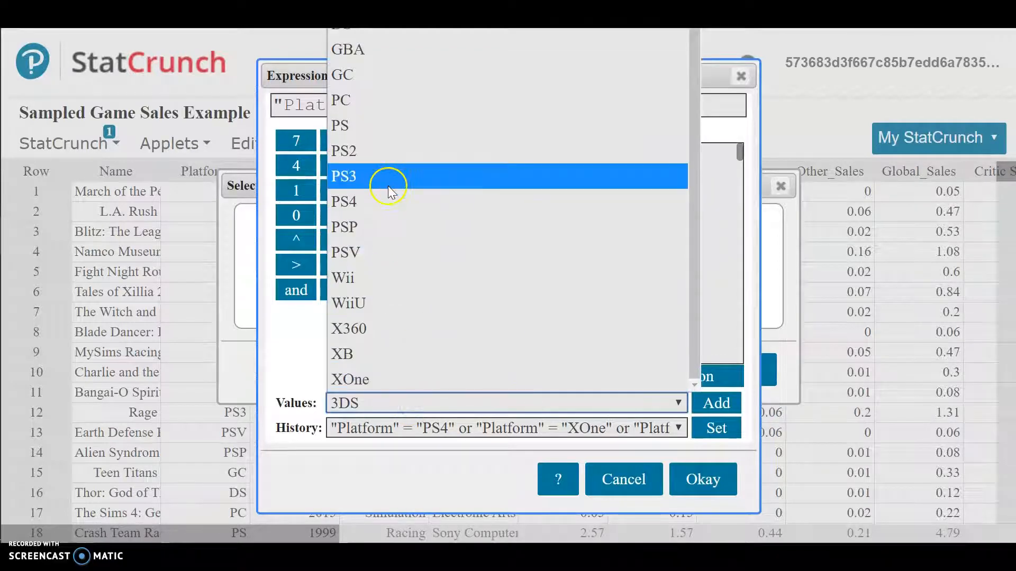
click(357, 100)
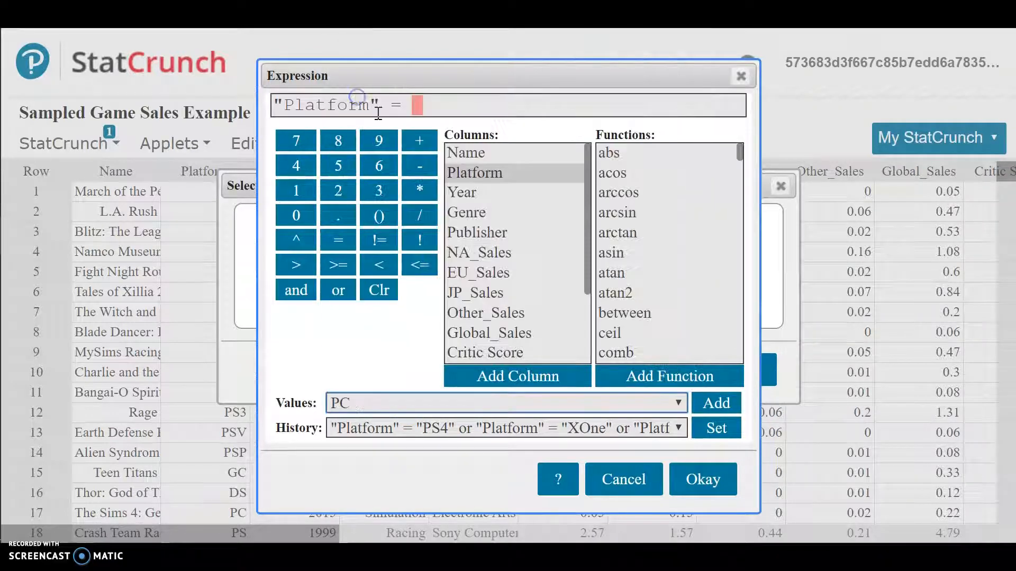
click(709, 404)
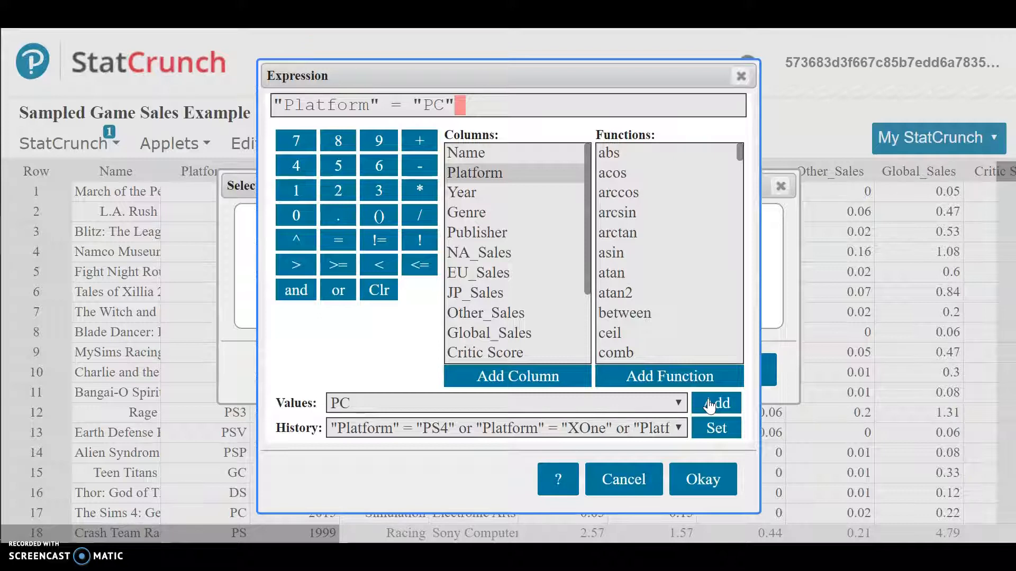
click(701, 404)
click(700, 481)
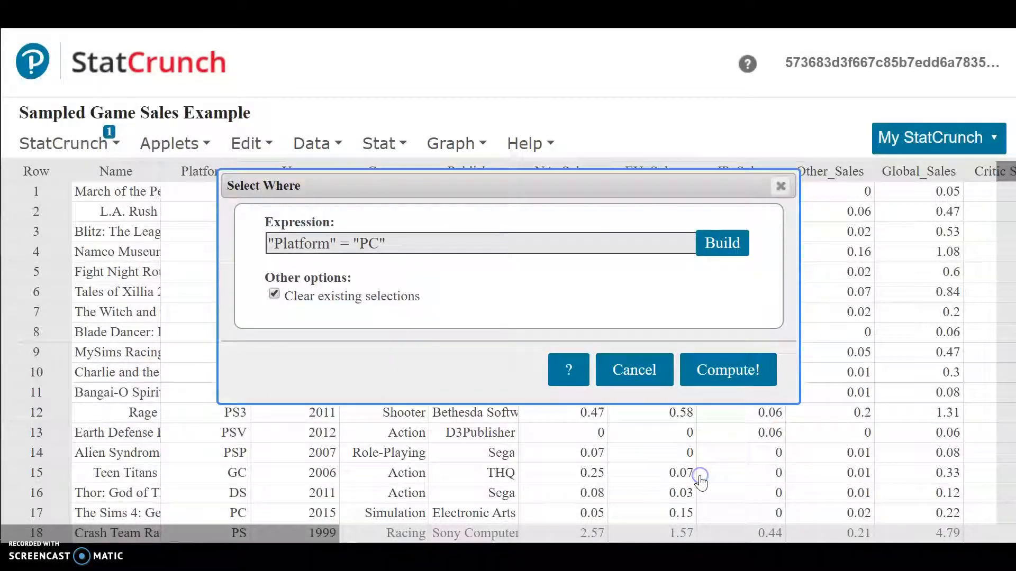
click(750, 370)
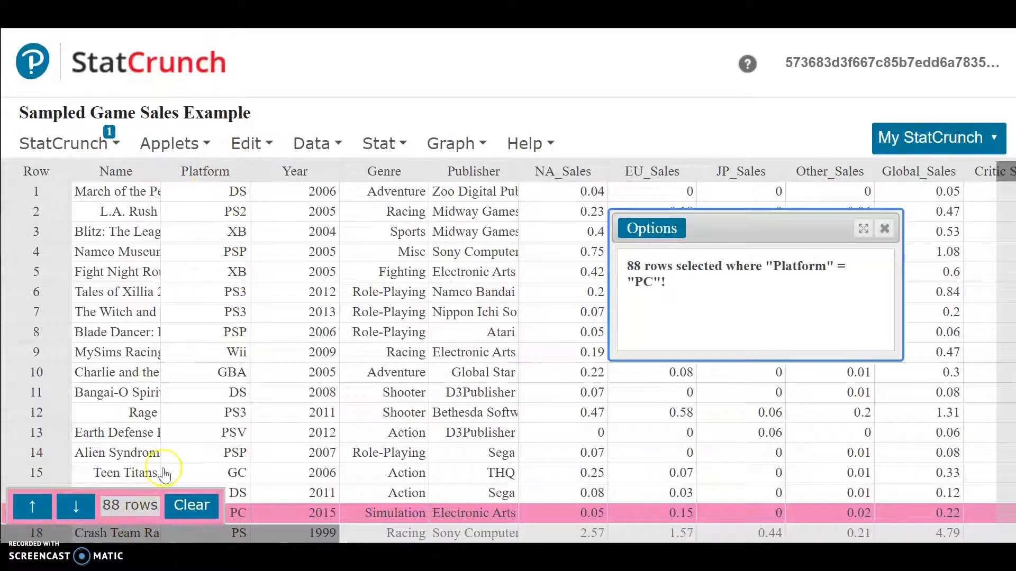
- Step down through the selected PC rows in the data table
click(77, 511)
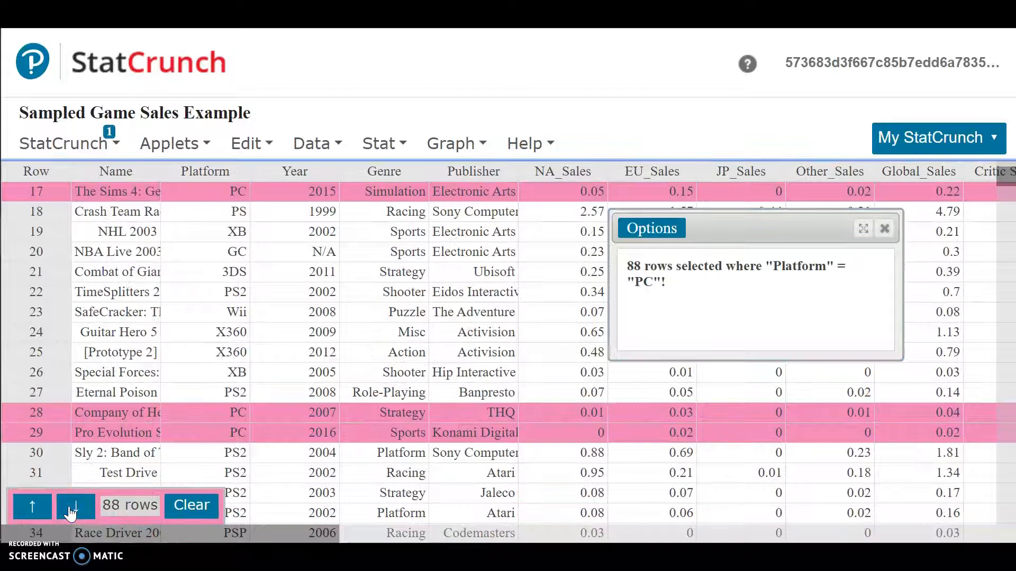
click(72, 507)
click(72, 507)
click(72, 508)
click(73, 508)
click(73, 508)
click(73, 508)
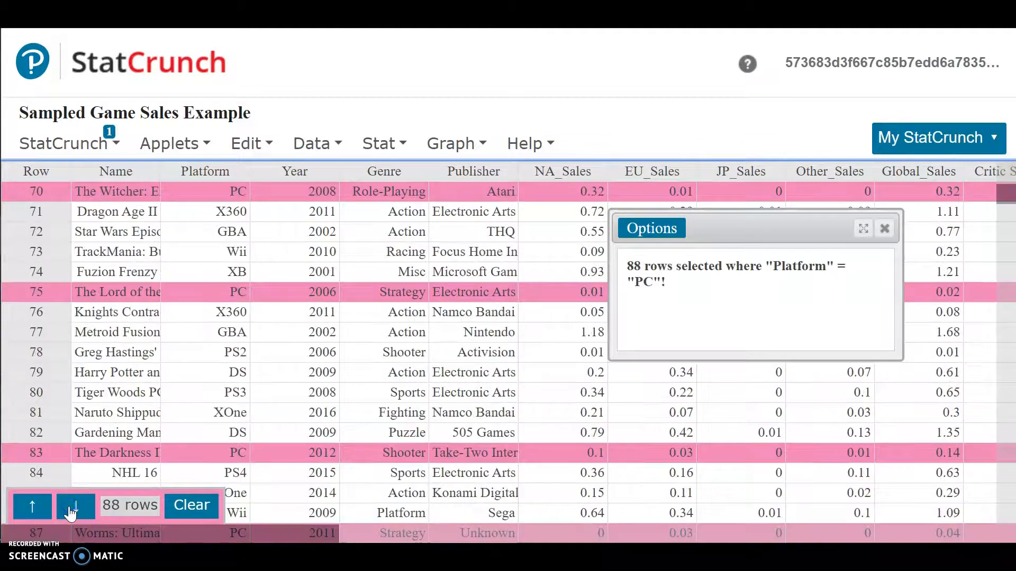
- Clear the row selection and return toward the top of the table
click(191, 511)
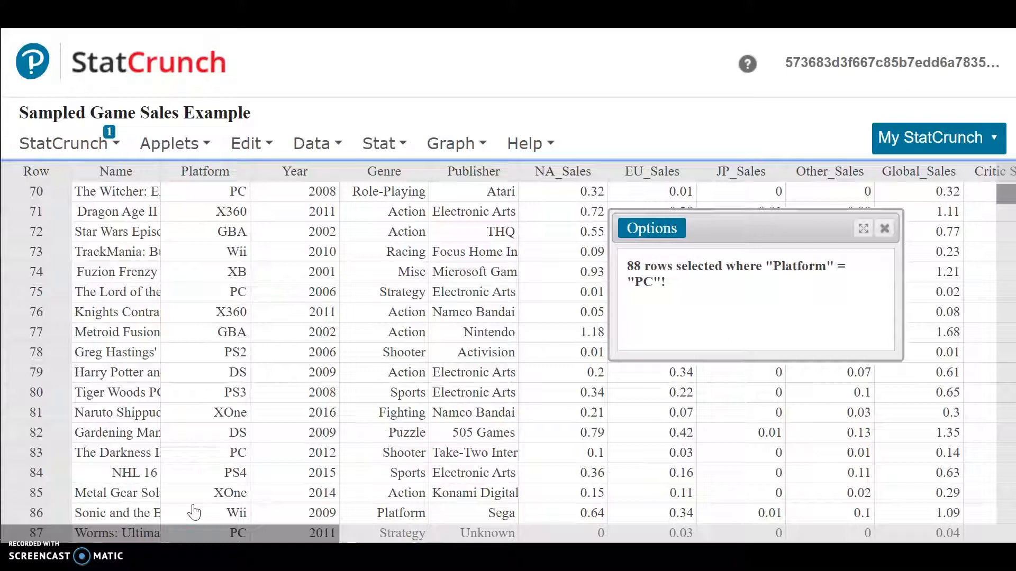
scroll(272, 408, up, 10)
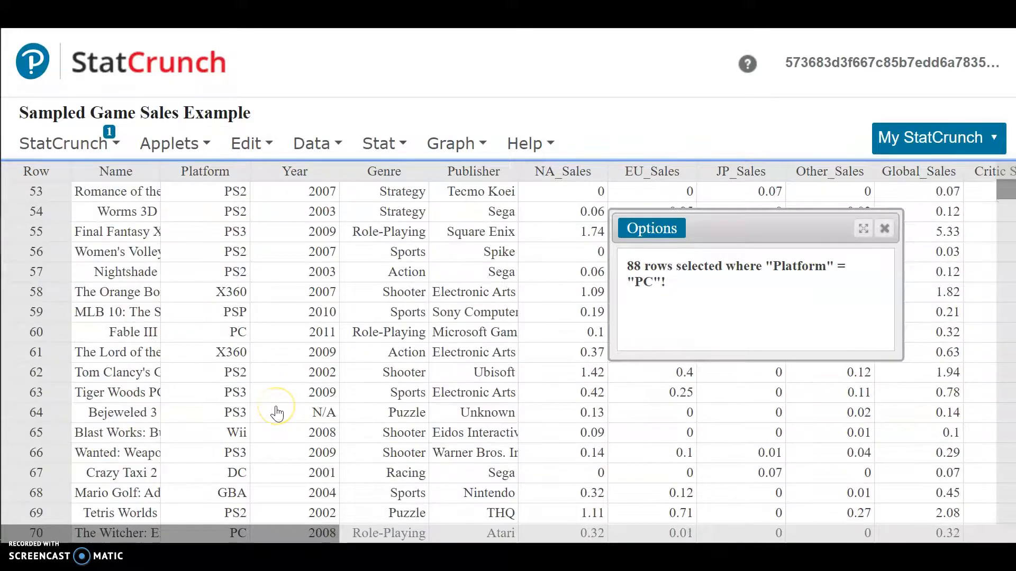
scroll(277, 413, up, 1)
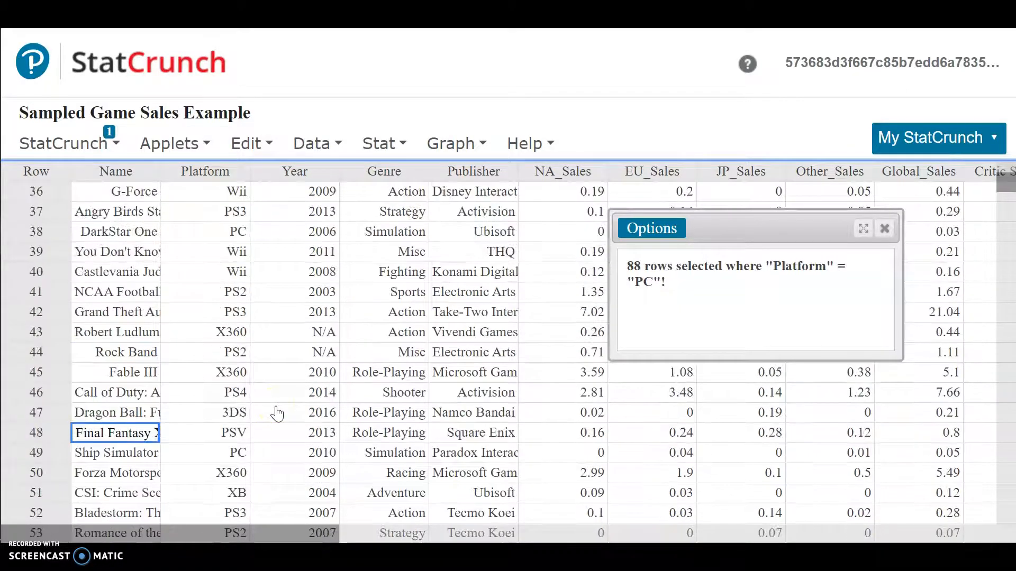
scroll(276, 413, up, 1)
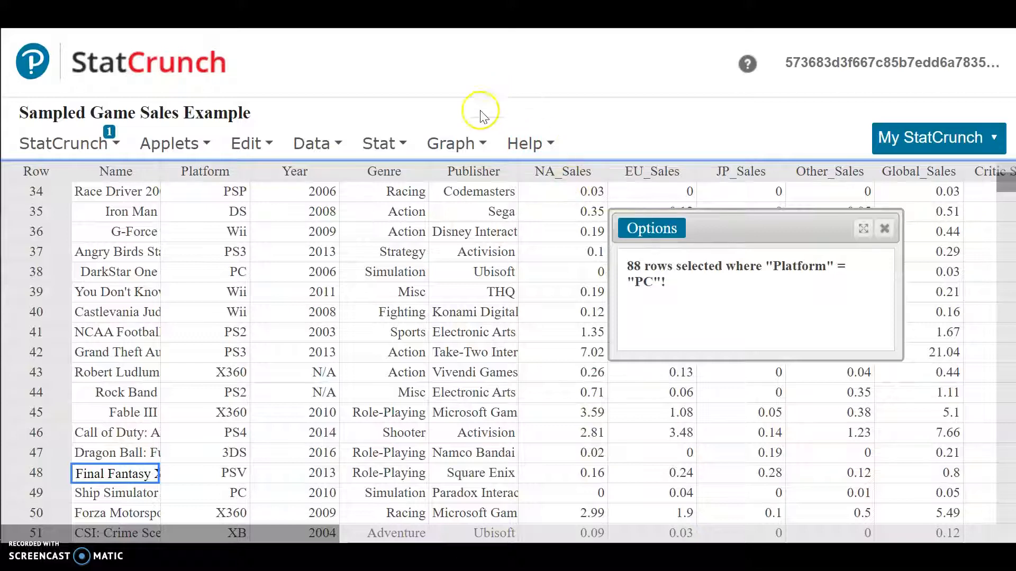
- Start a boxplot of NA_Sales grouped by Platform
click(446, 152)
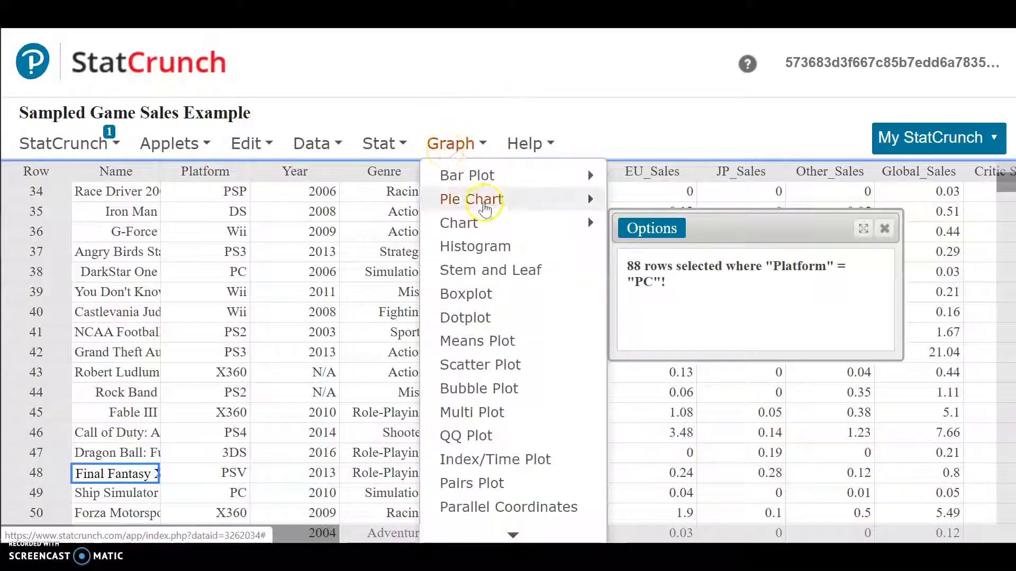
click(511, 290)
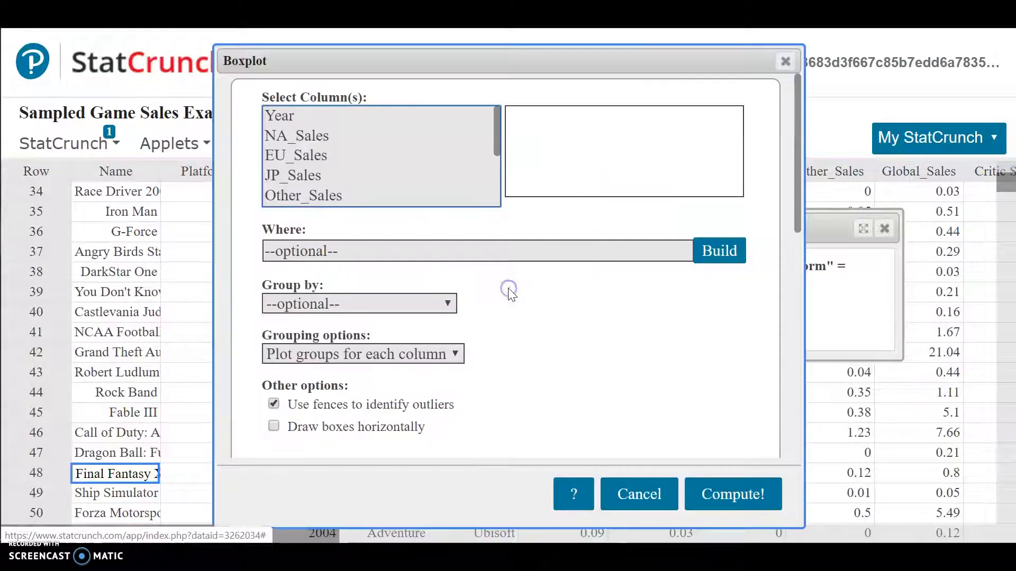
click(310, 136)
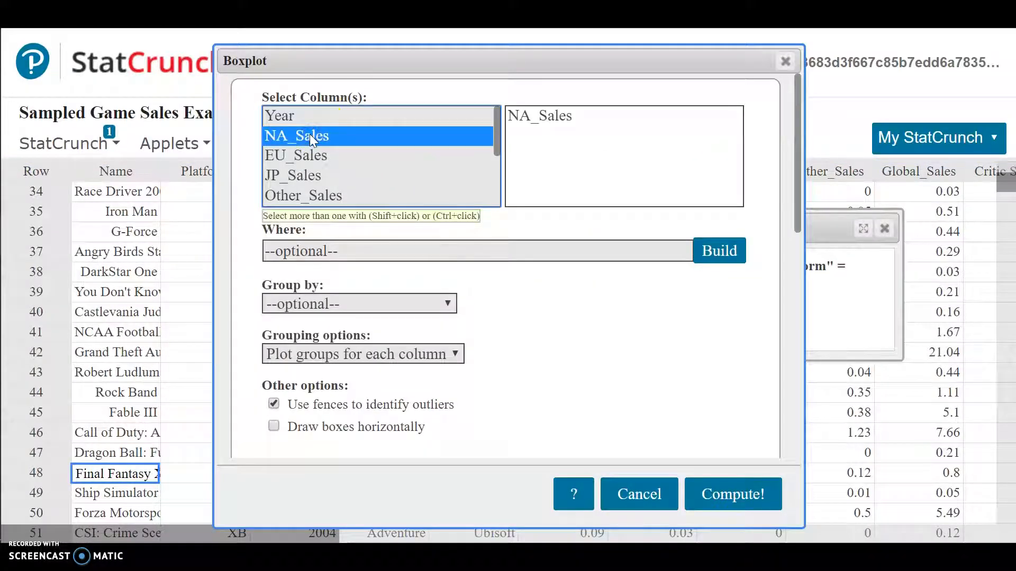
click(374, 303)
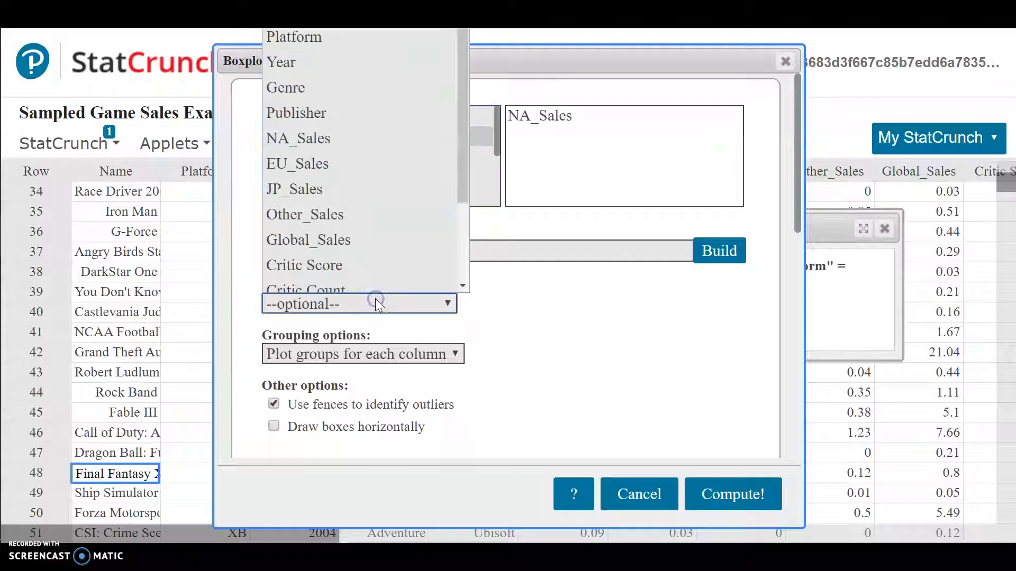
click(319, 30)
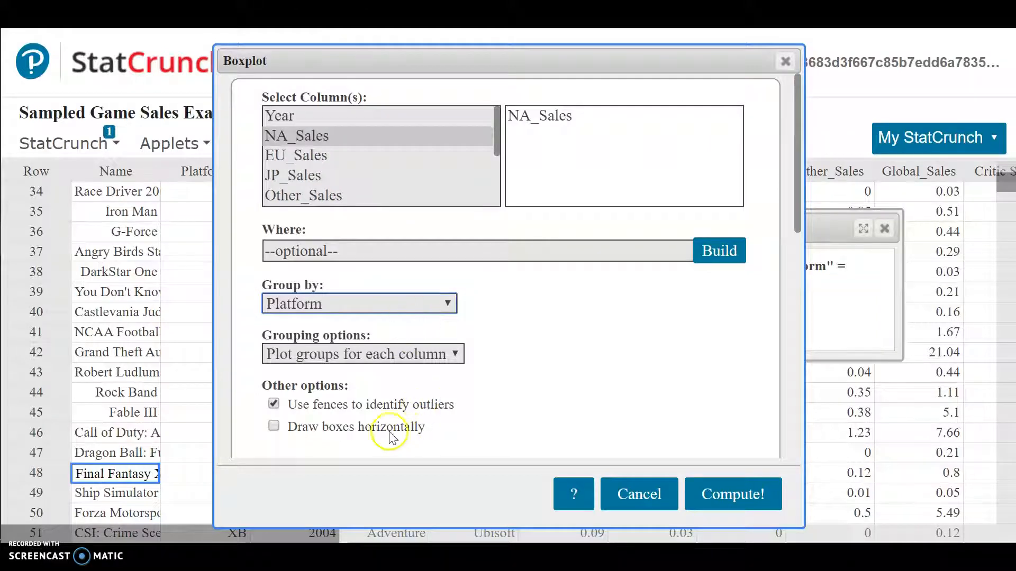
- Turn on drawing boxes horizontally and compute the boxplot of NA_Sales grouped by Platform
click(312, 429)
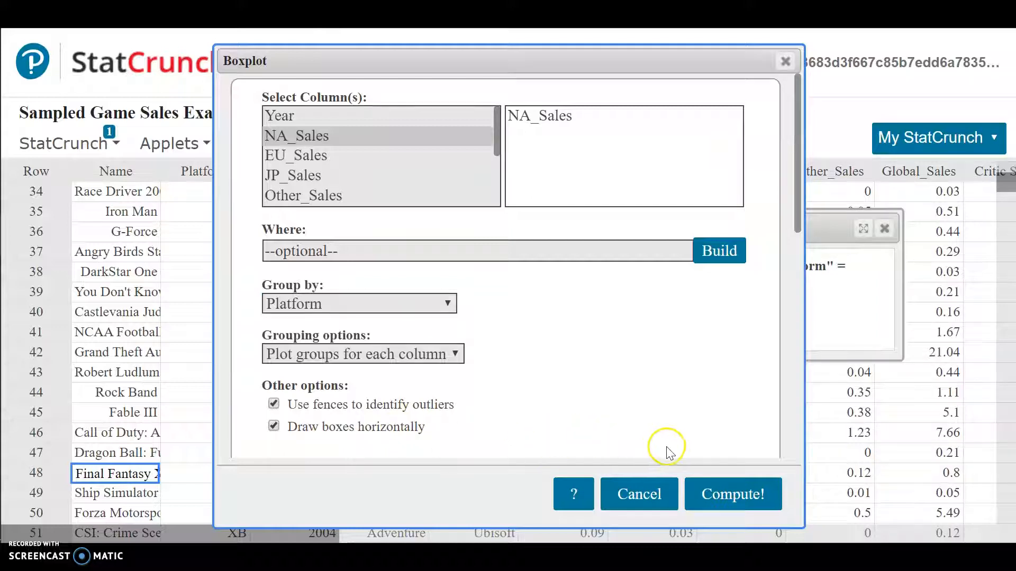
scroll(656, 439, down, 5)
scroll(640, 404, down, 2)
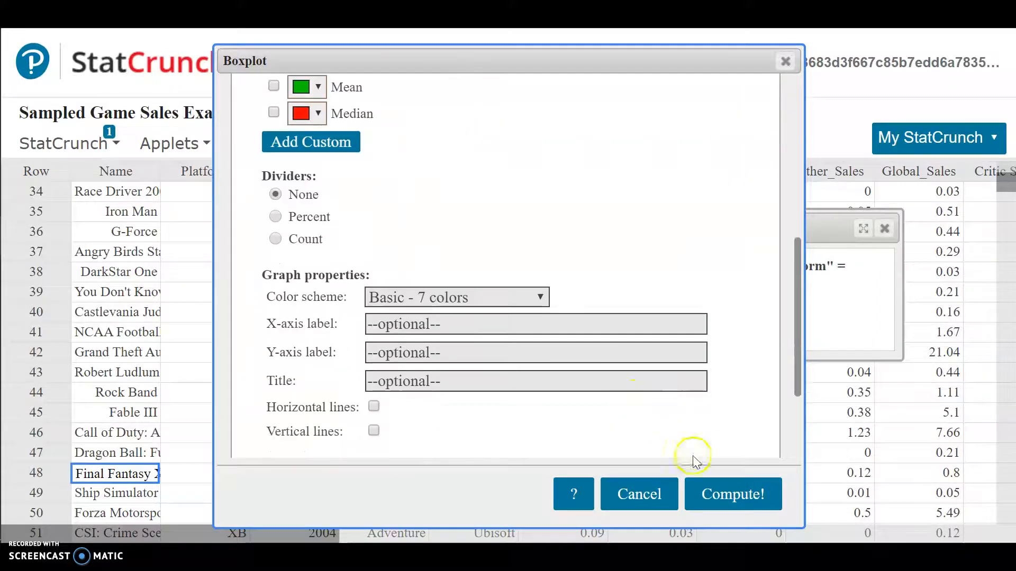
click(723, 496)
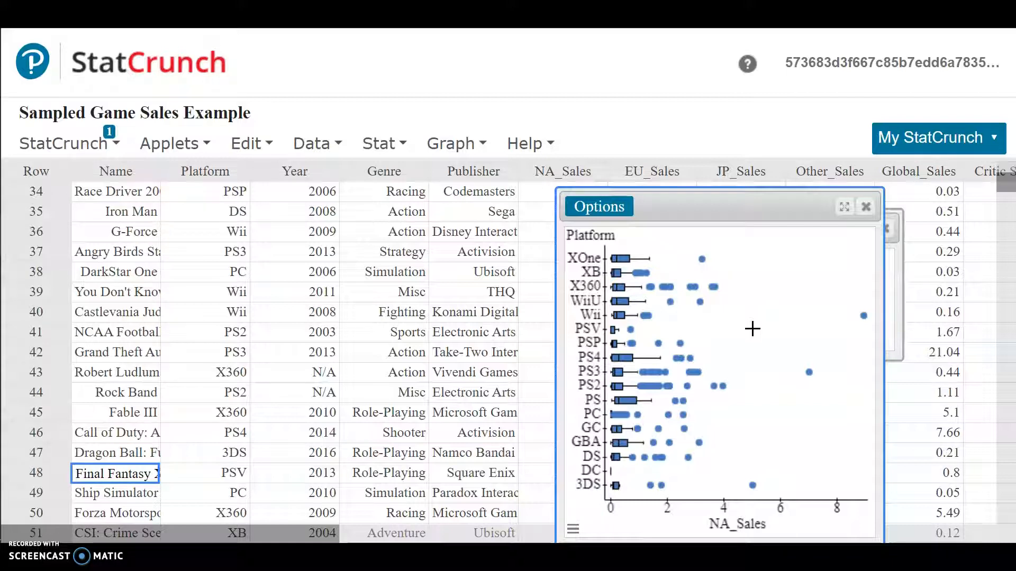
- Reopen the boxplot settings and build a Where expression "Platform" = "PS3"
click(598, 211)
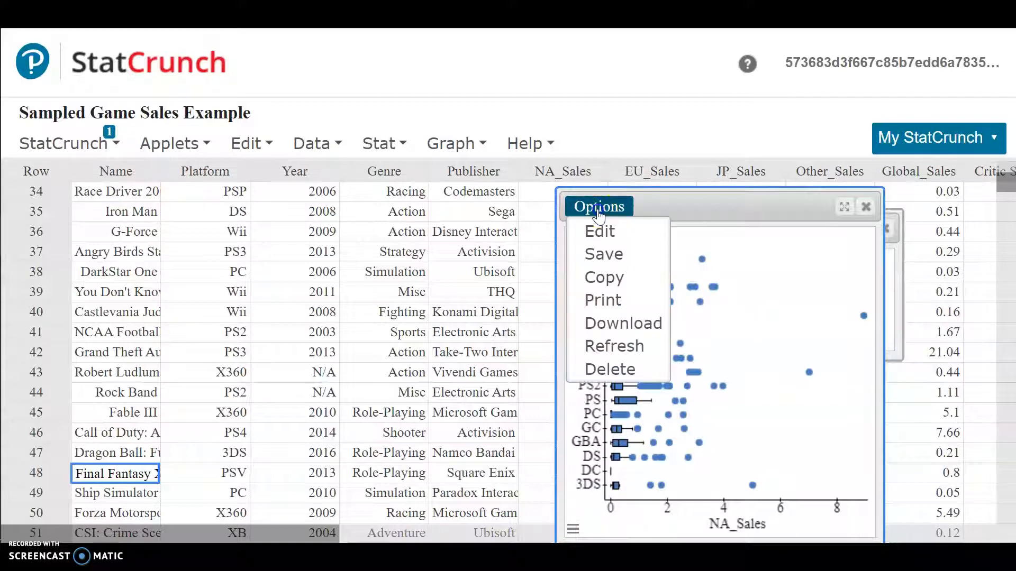
click(598, 231)
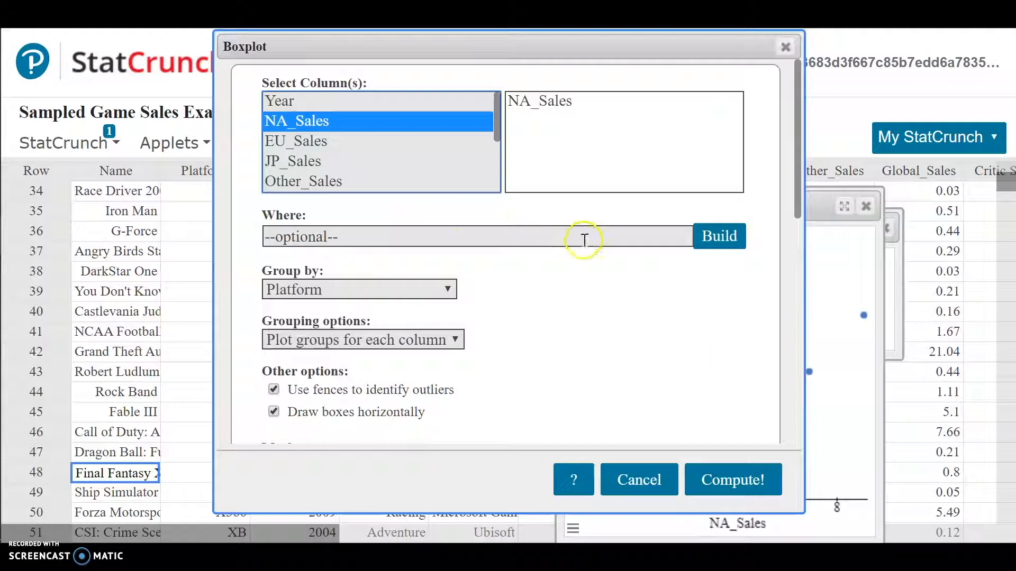
click(710, 237)
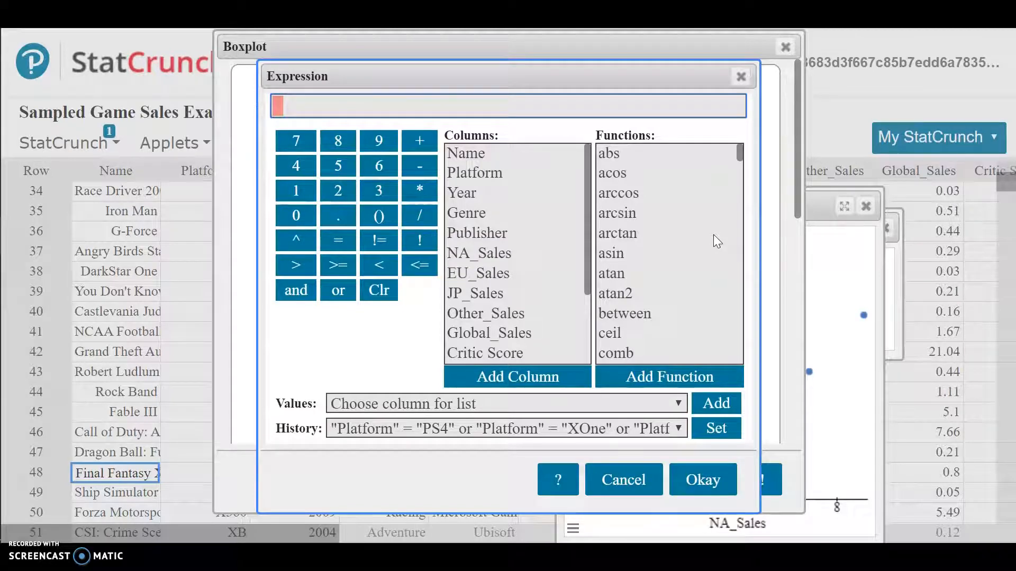
double_click(466, 177)
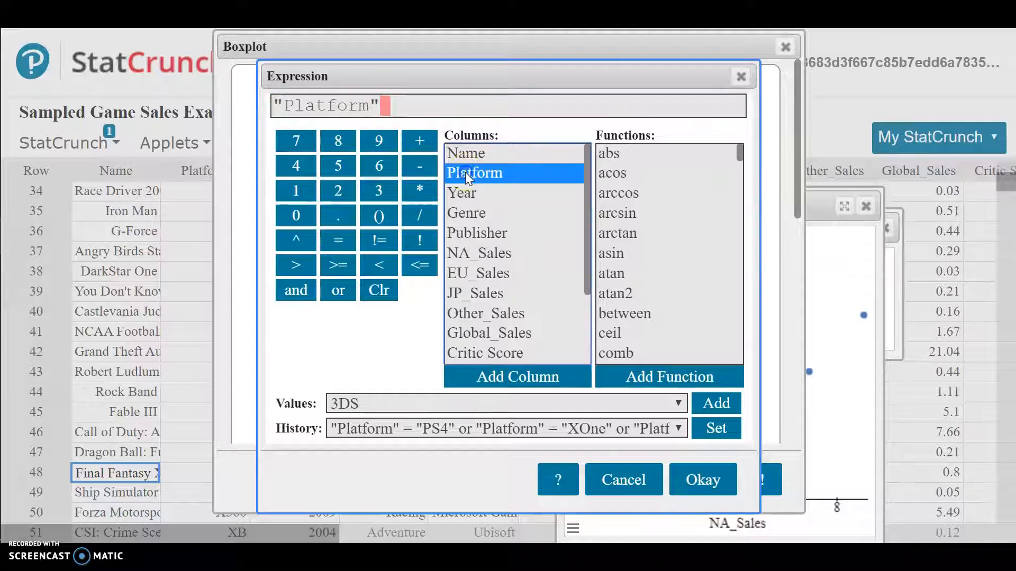
click(338, 241)
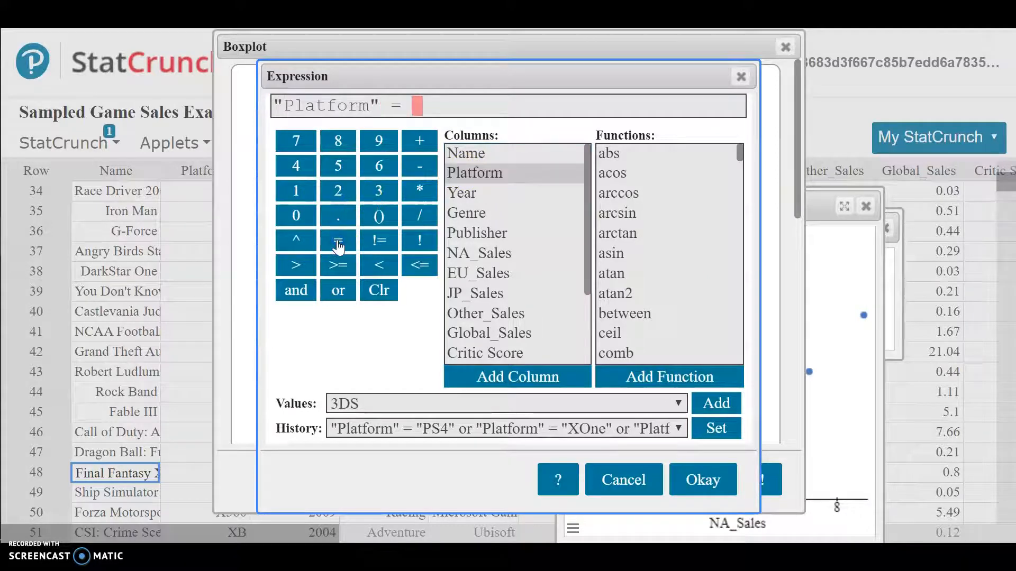
click(381, 407)
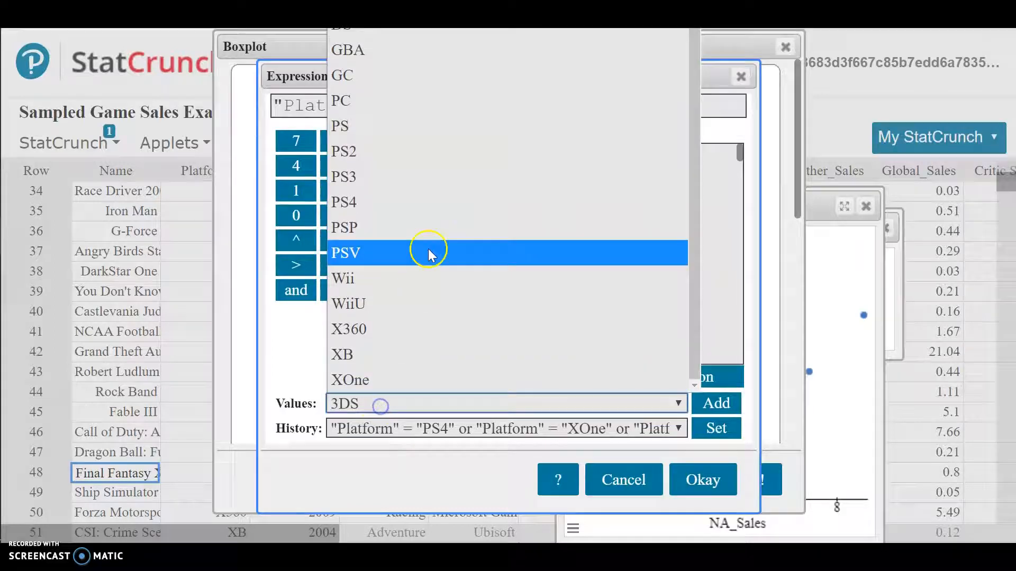
click(370, 180)
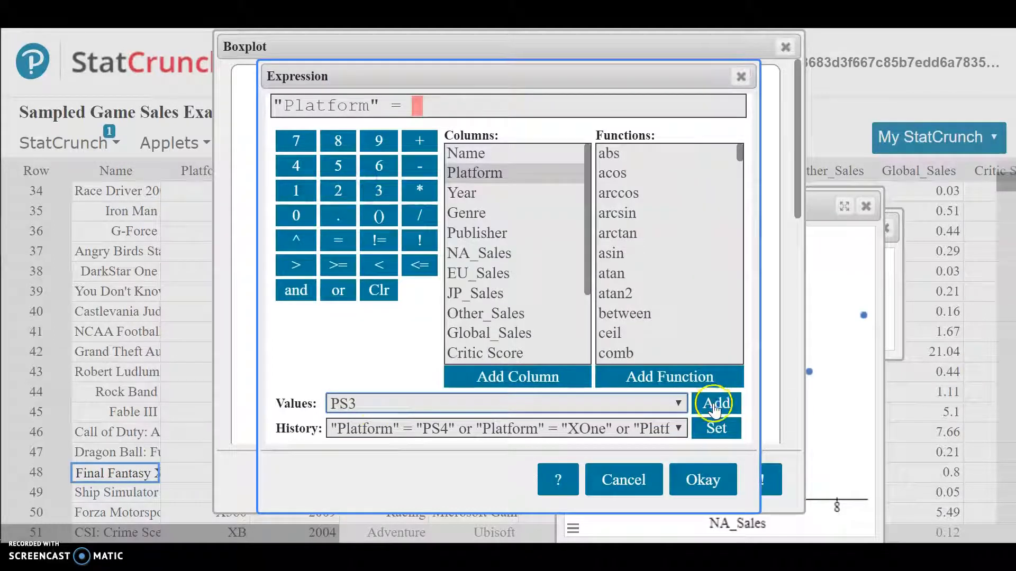
click(714, 404)
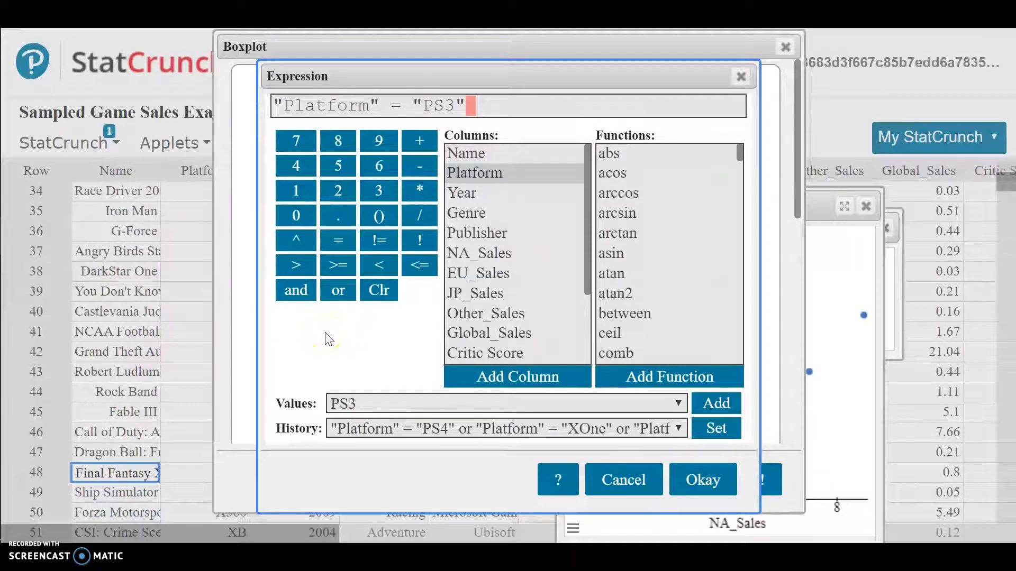
- Extend the Where expression with or "Platform" = "X360"
click(336, 292)
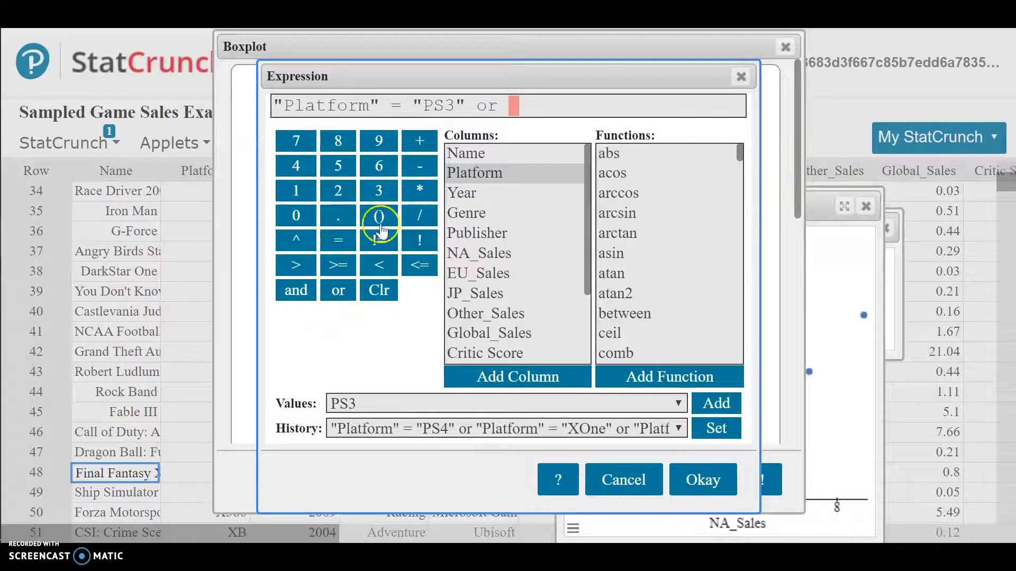
click(484, 172)
double_click(485, 173)
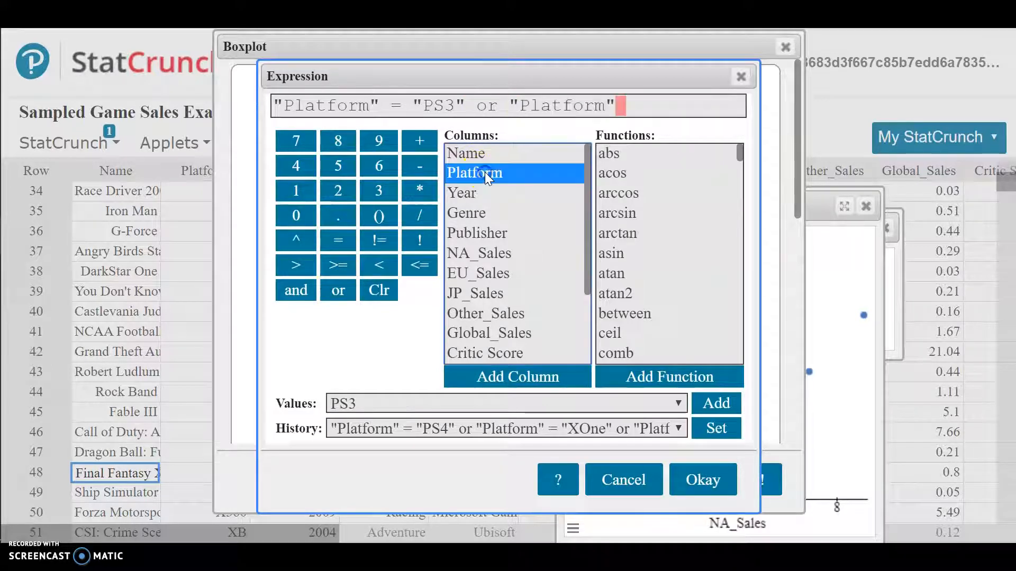
click(482, 175)
click(338, 240)
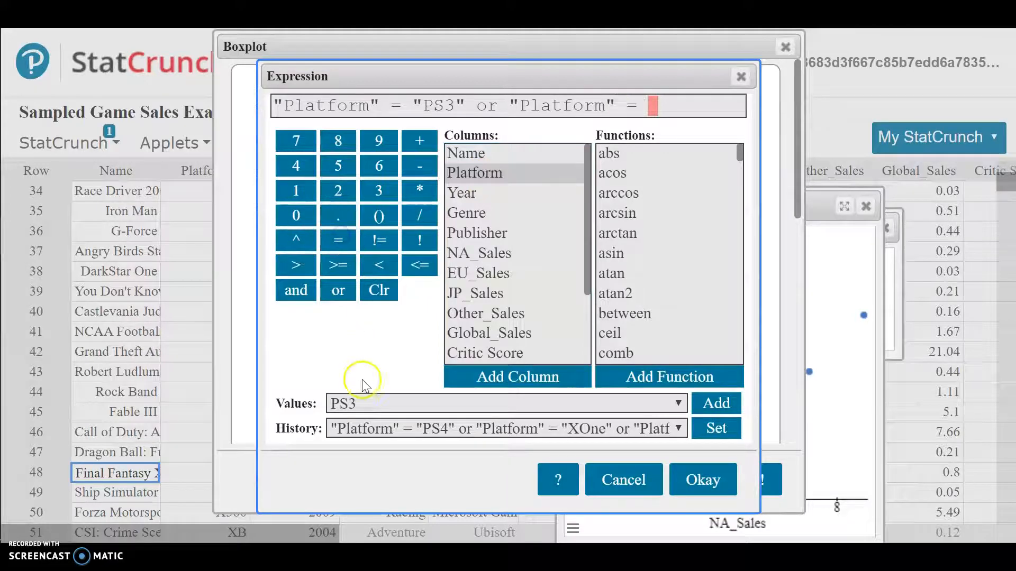
click(365, 403)
click(374, 326)
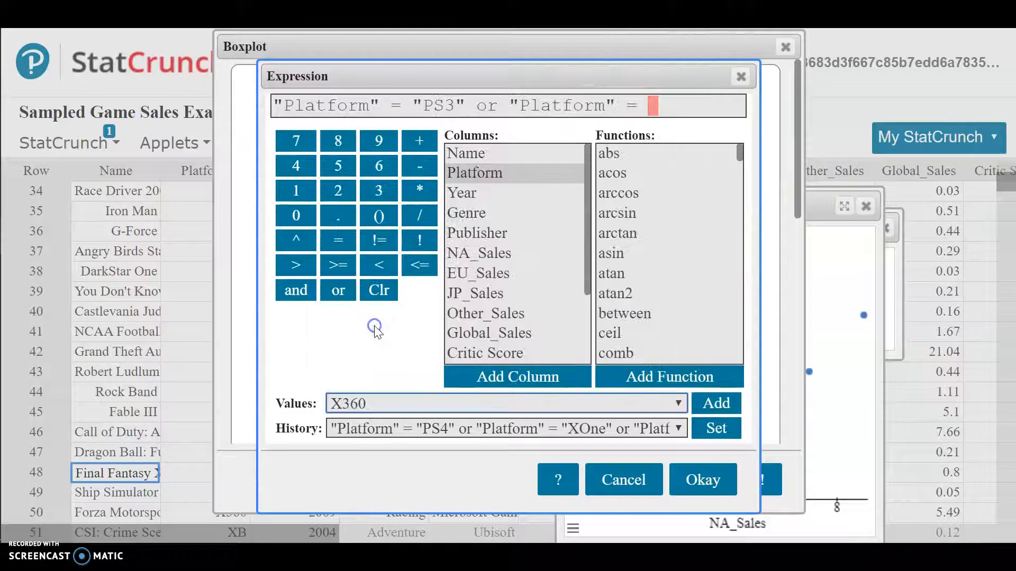
click(718, 408)
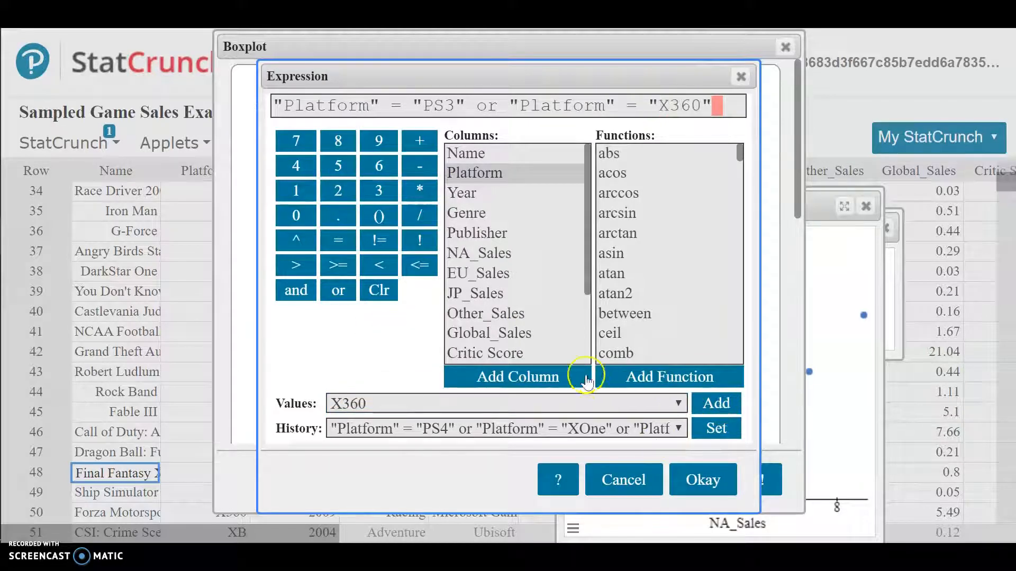
- Add or "Platform" = "WiiU" to the expression, apply it and recompute the boxplot
click(332, 296)
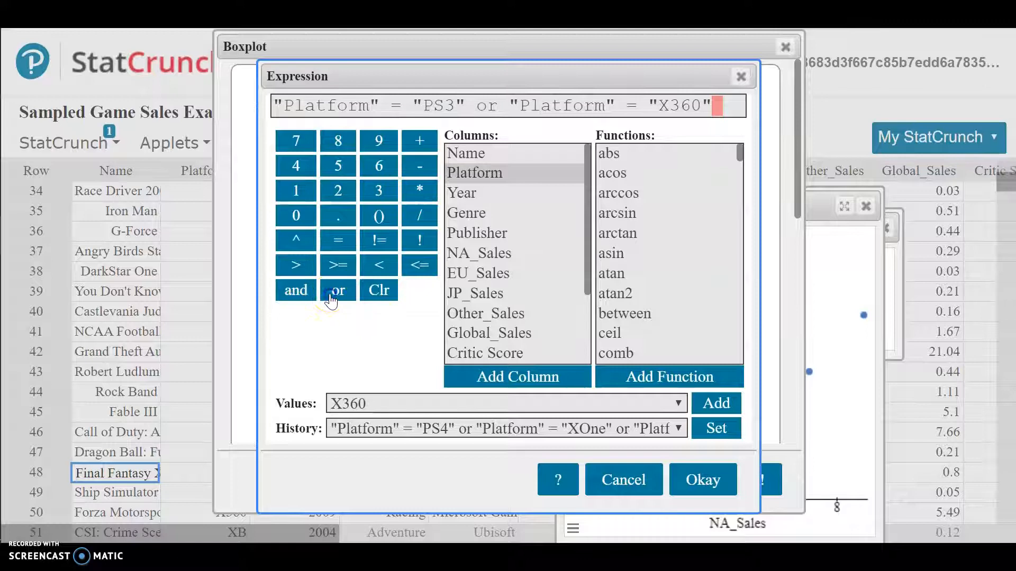
double_click(492, 178)
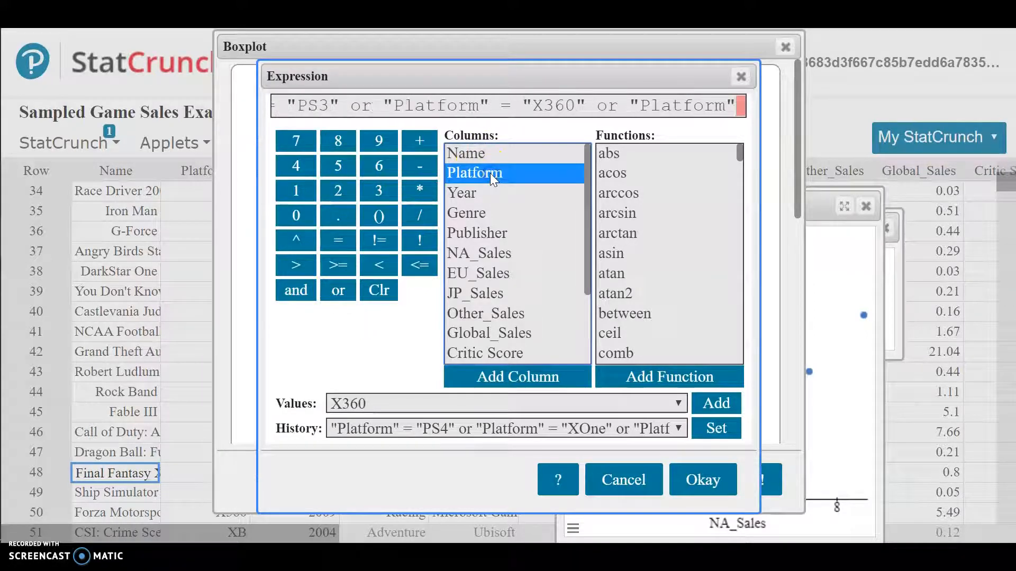
click(308, 248)
click(337, 239)
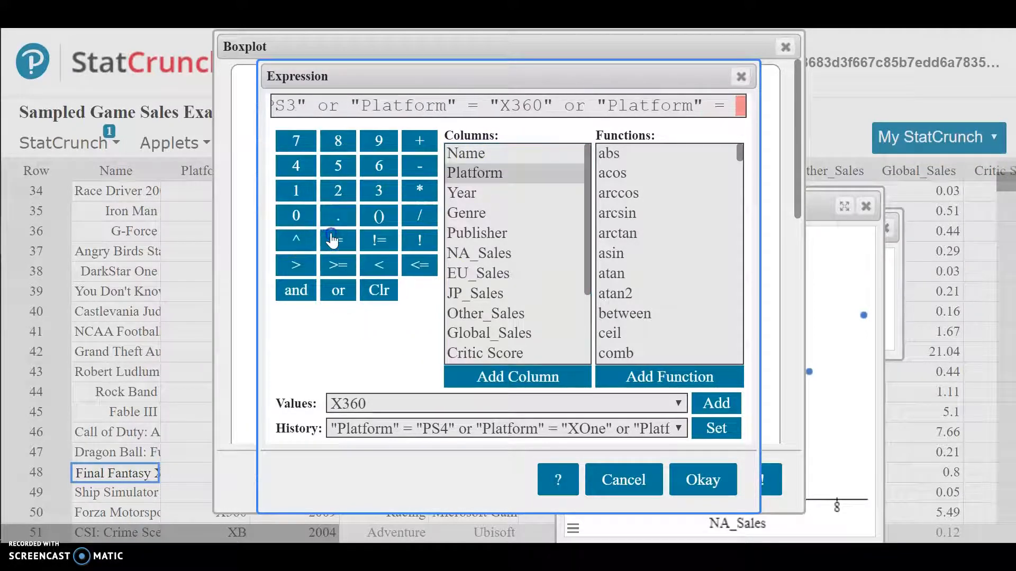
click(385, 406)
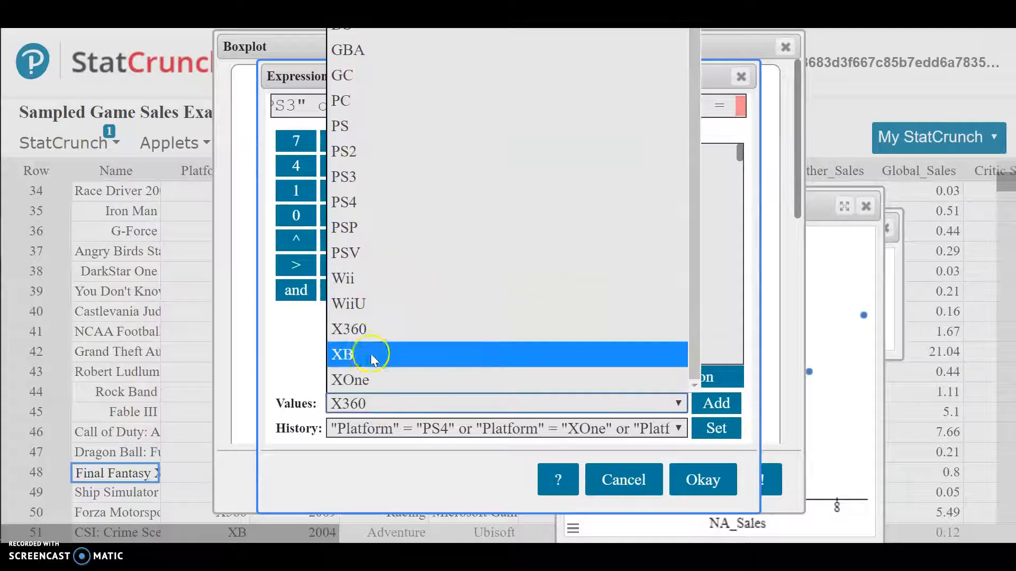
click(352, 305)
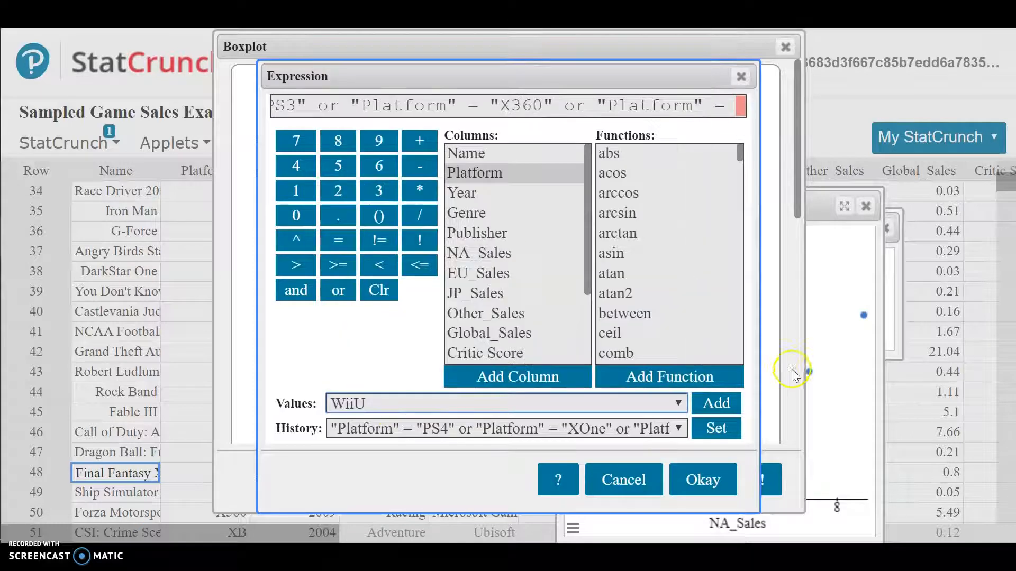
click(715, 404)
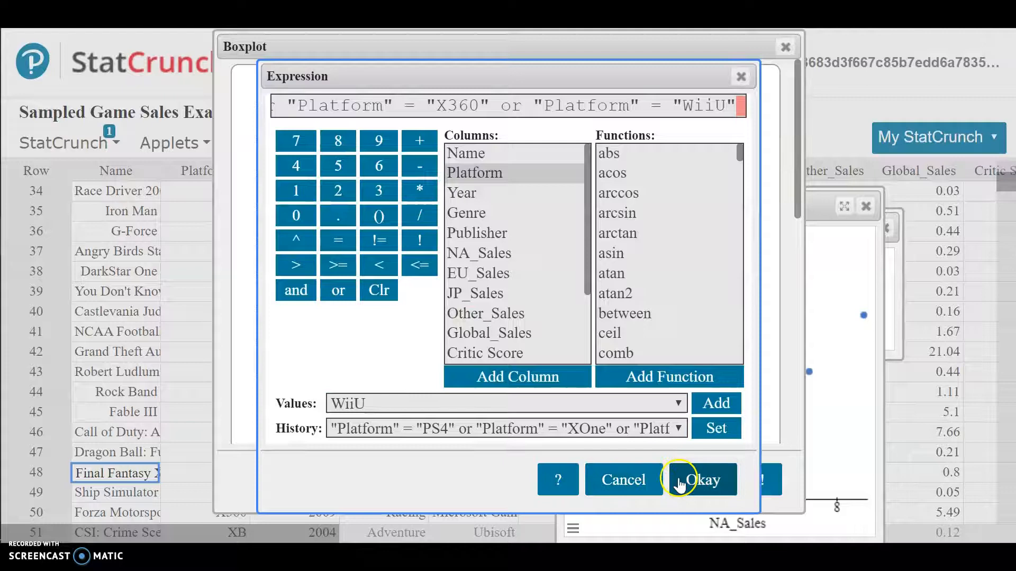
click(696, 479)
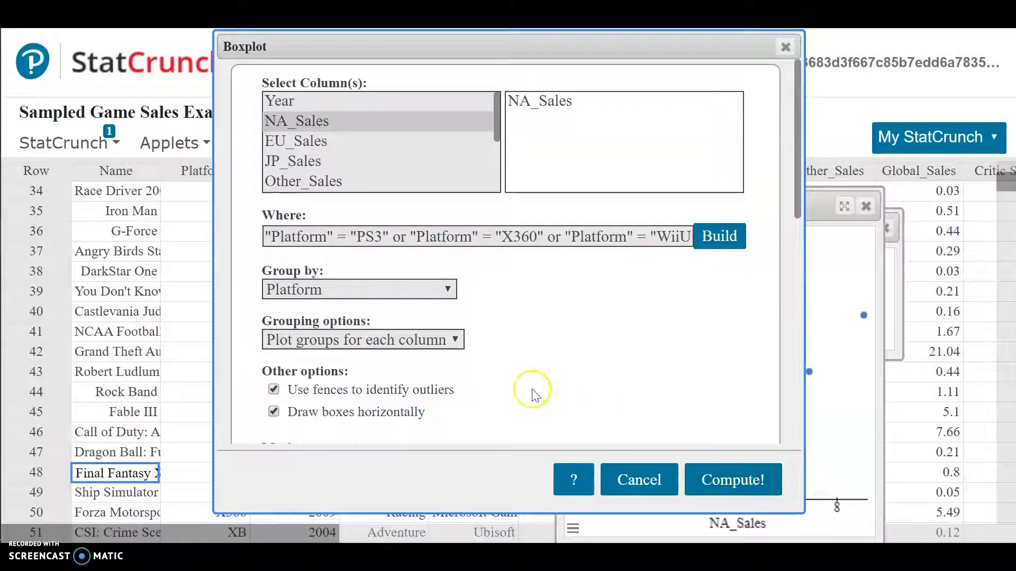
click(767, 475)
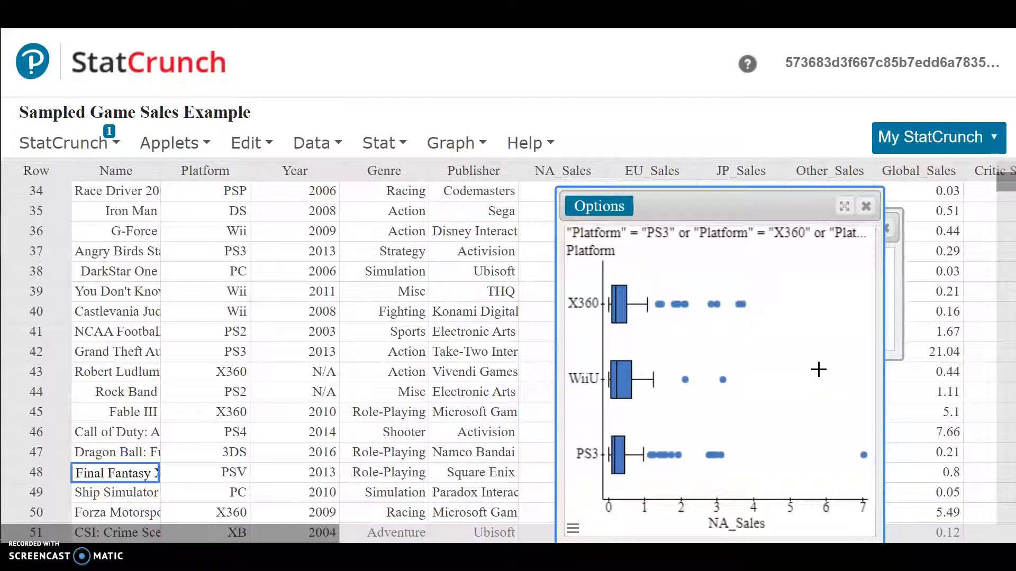
- Reopen the boxplot settings and edit the Where expression from its beginning
click(602, 206)
click(601, 230)
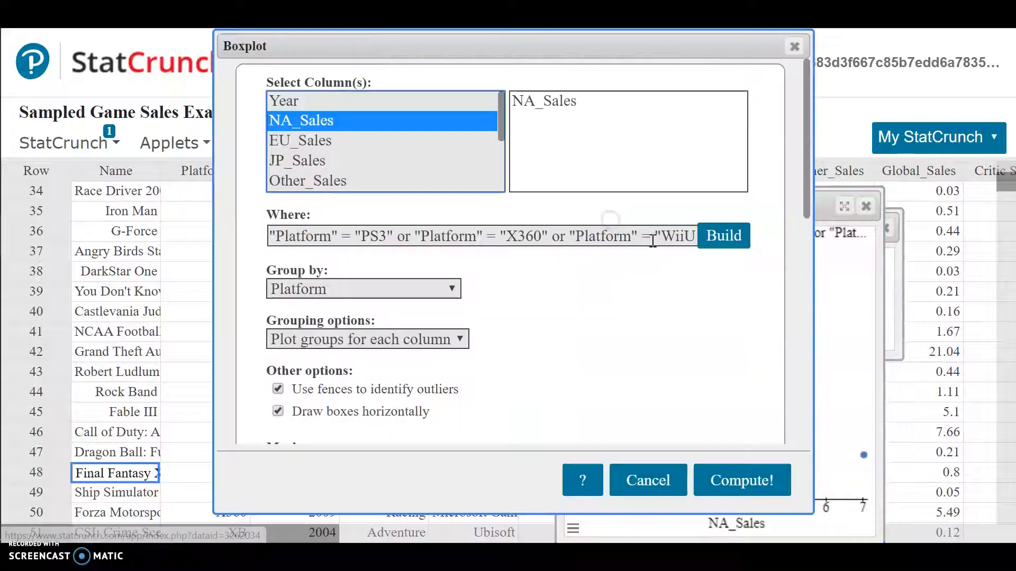
click(721, 234)
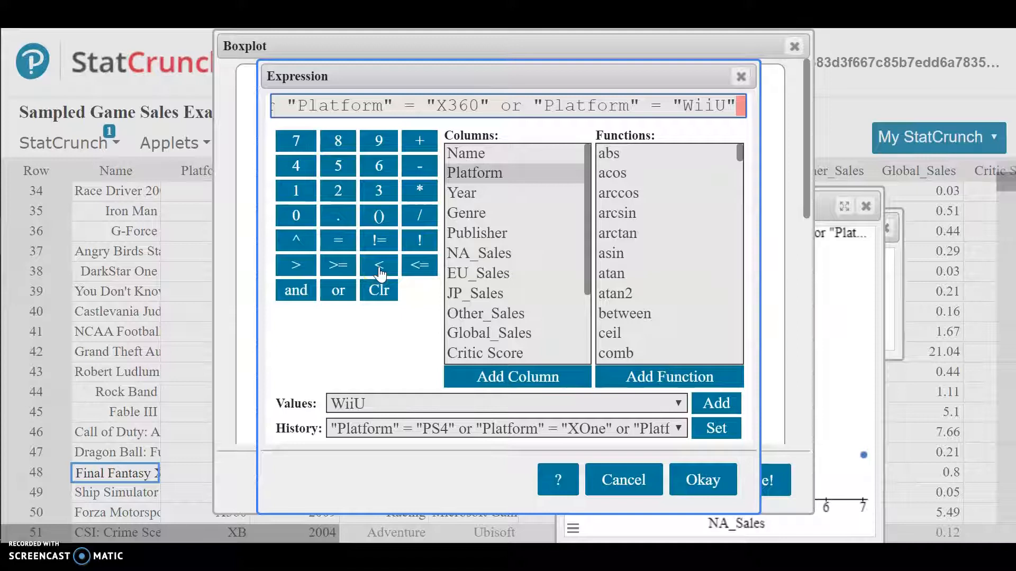
click(268, 109)
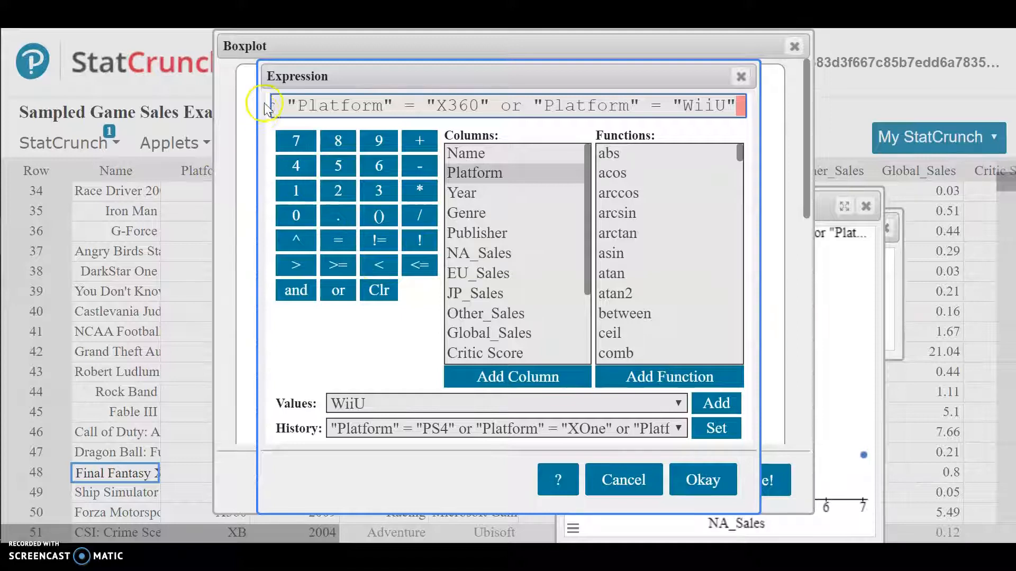